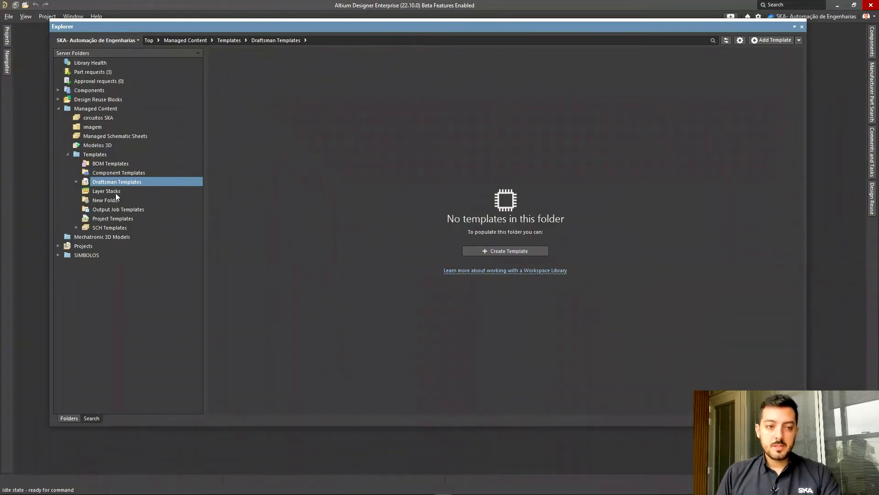
Step: Show the Layer Stacks templates and preview the stackup of the 2 Layer 0 Plane Isola FR406 template
{"action": "left_click", "coordinate": [113, 192]}
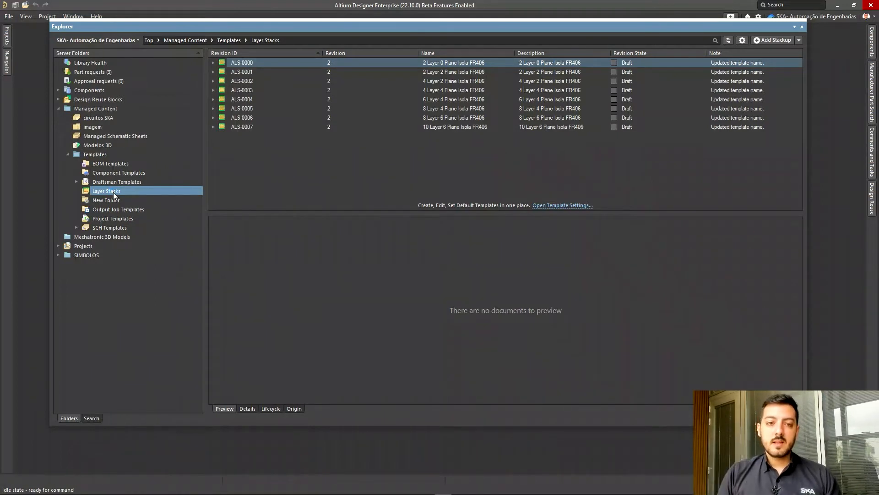
{"action": "left_click", "coordinate": [113, 191]}
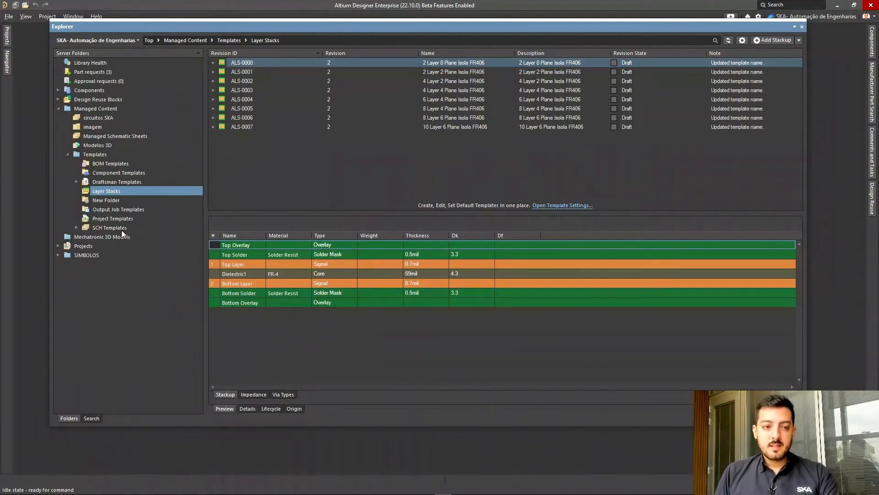
{"action": "left_click", "coordinate": [119, 229]}
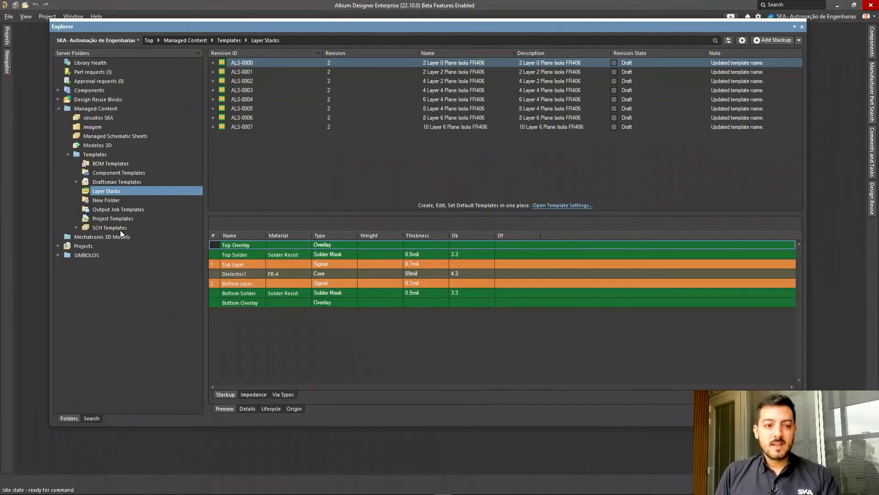
{"action": "left_click", "coordinate": [116, 219]}
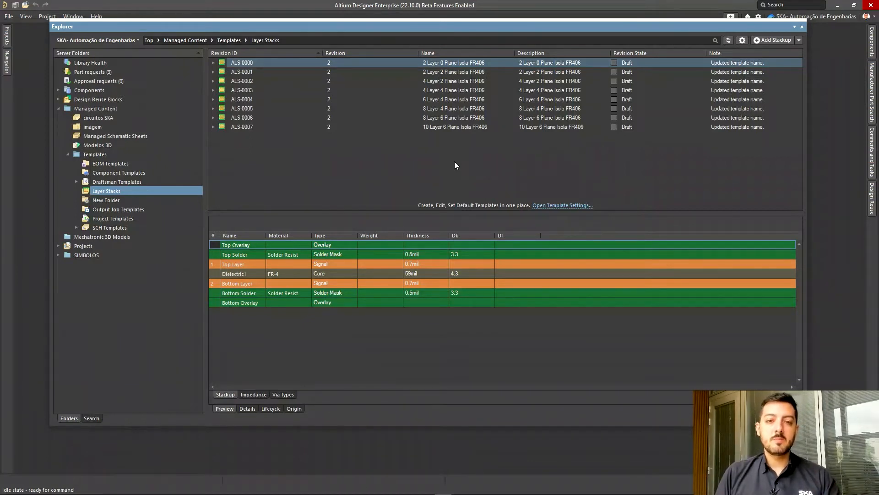
Step: Open the Component Templates folder and look through its full list of templates
{"action": "left_click", "coordinate": [132, 173]}
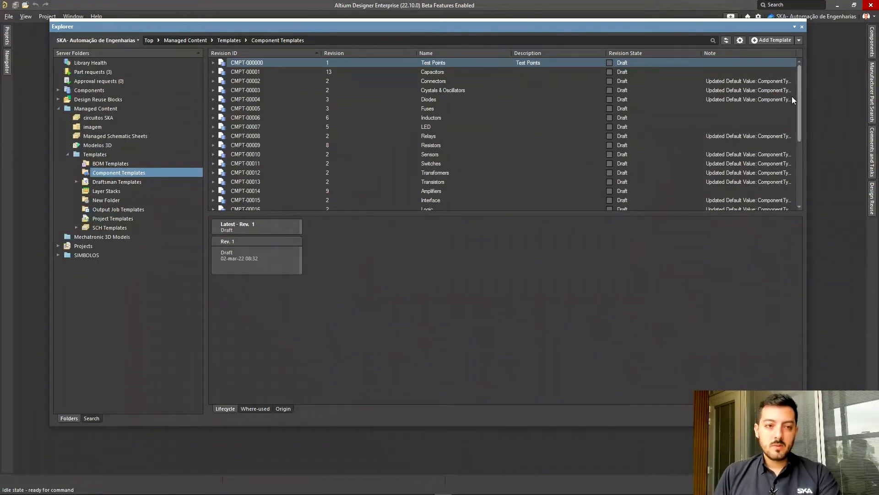
{"action": "left_click", "coordinate": [127, 174]}
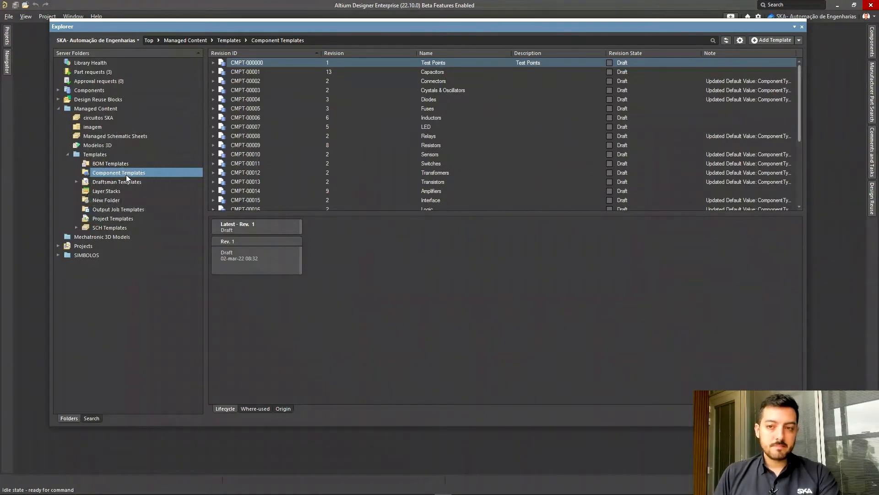
{"action": "left_click_drag", "start_coordinate": [799, 117], "coordinate": [806, 184]}
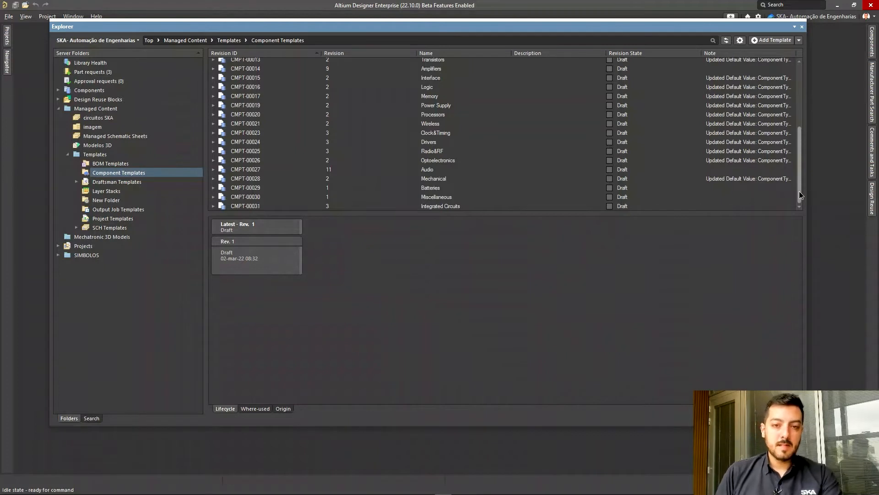
{"action": "scroll", "coordinate": [800, 174], "scroll_direction": "up", "scroll_amount": 2}
{"action": "left_click_drag", "start_coordinate": [800, 164], "coordinate": [797, 106]}
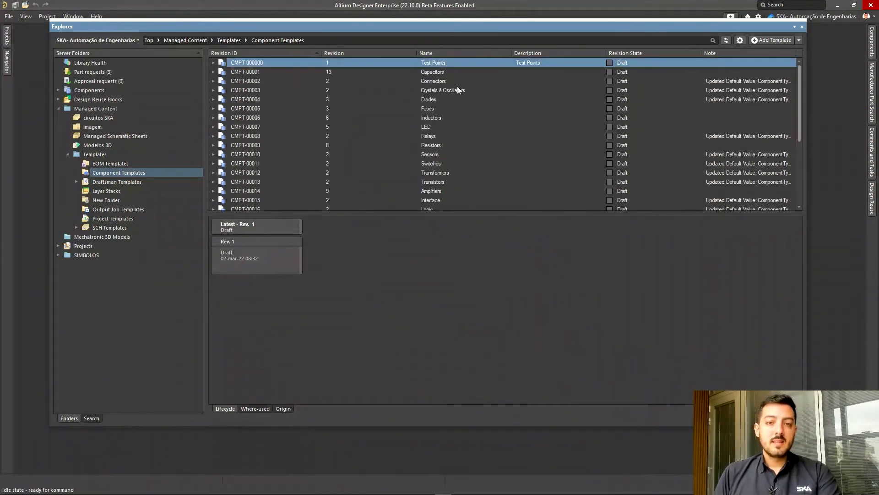
Step: Open the Capacitors component template (CMPT-00001) for editing and close the Explorer window
{"action": "left_click", "coordinate": [433, 73]}
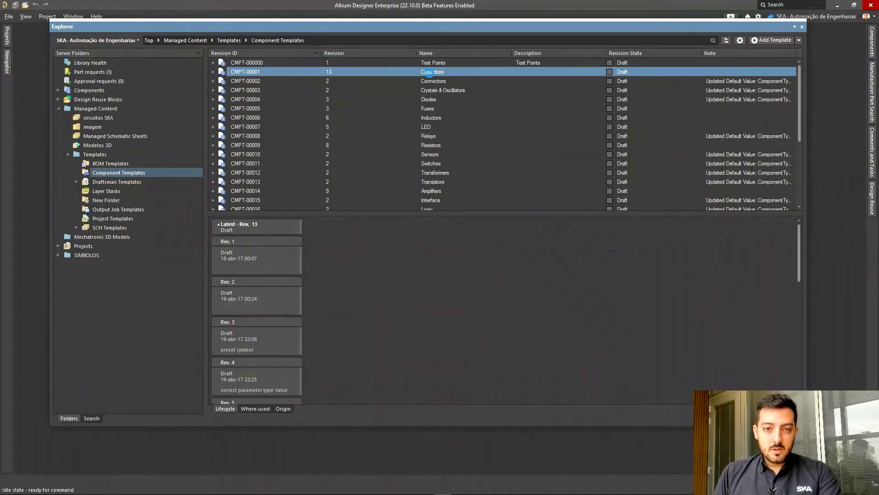
{"action": "right_click", "coordinate": [429, 73]}
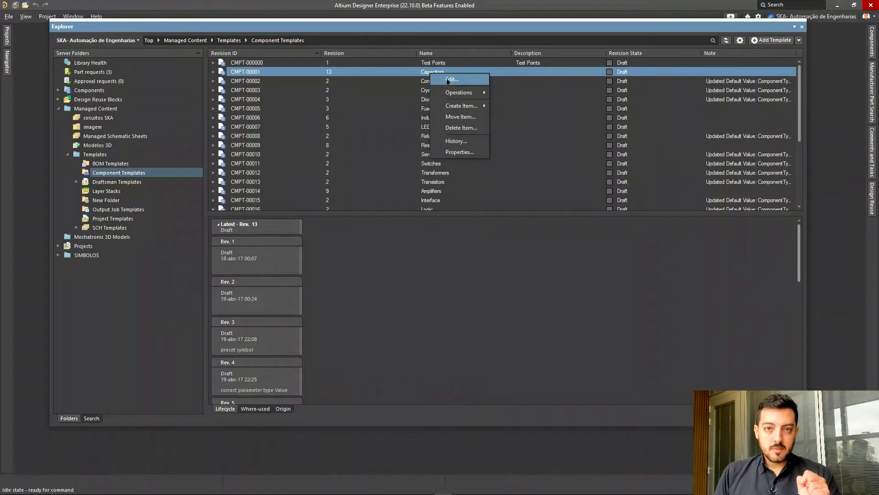
{"action": "left_click", "coordinate": [449, 80]}
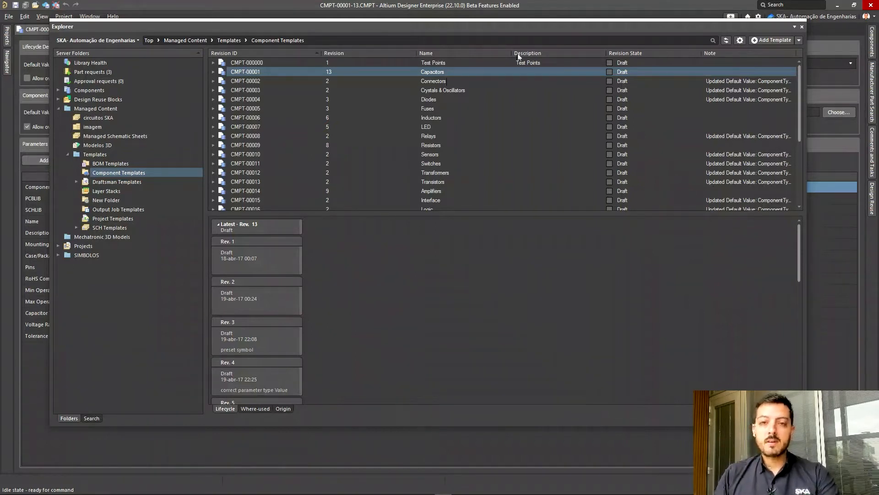
{"action": "left_click", "coordinate": [802, 26]}
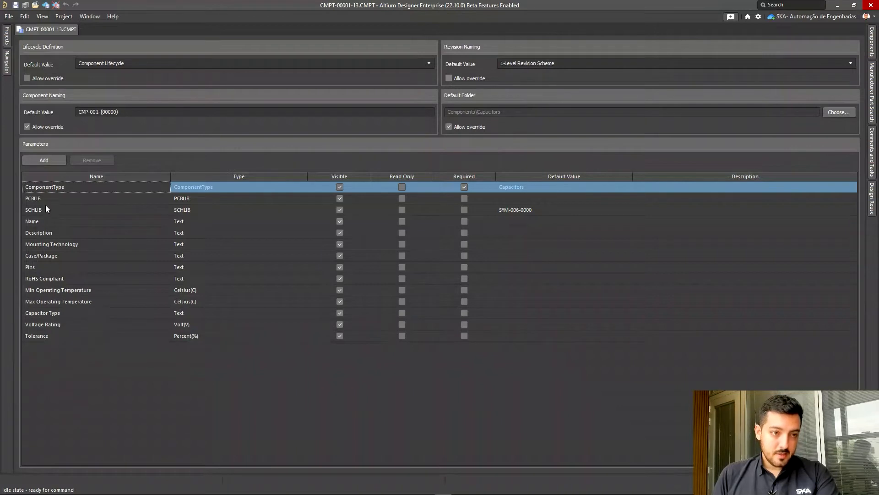
Step: Examine the Capacitors template's Tolerance, ComponentType, PCBLIB and SCHLIB parameters, and dismiss the mail notification
{"action": "left_click", "coordinate": [45, 338]}
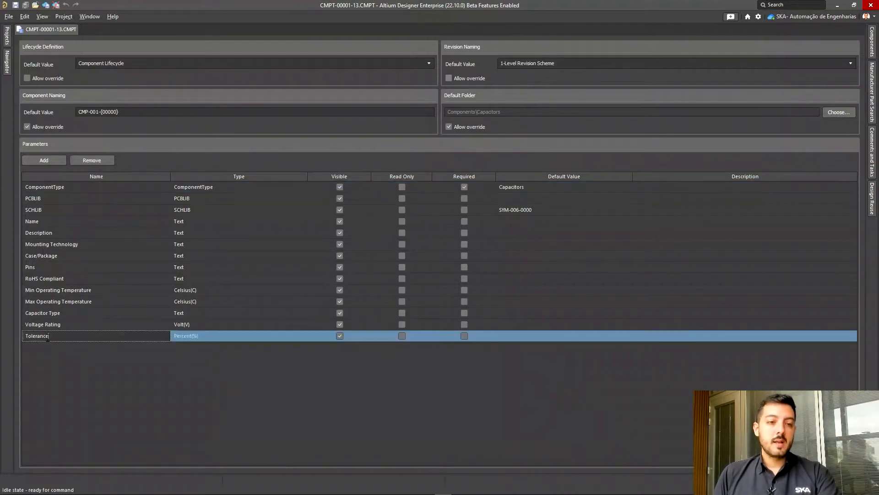
{"action": "left_click", "coordinate": [61, 190]}
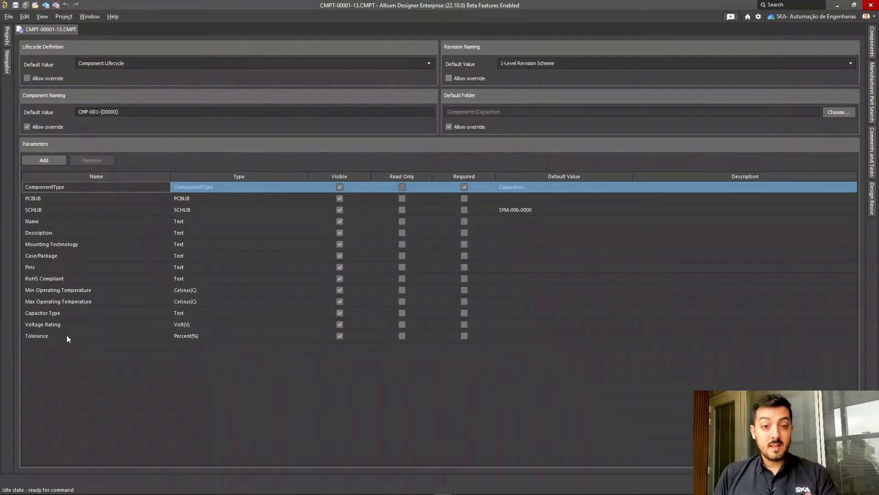
{"action": "left_click", "coordinate": [51, 200]}
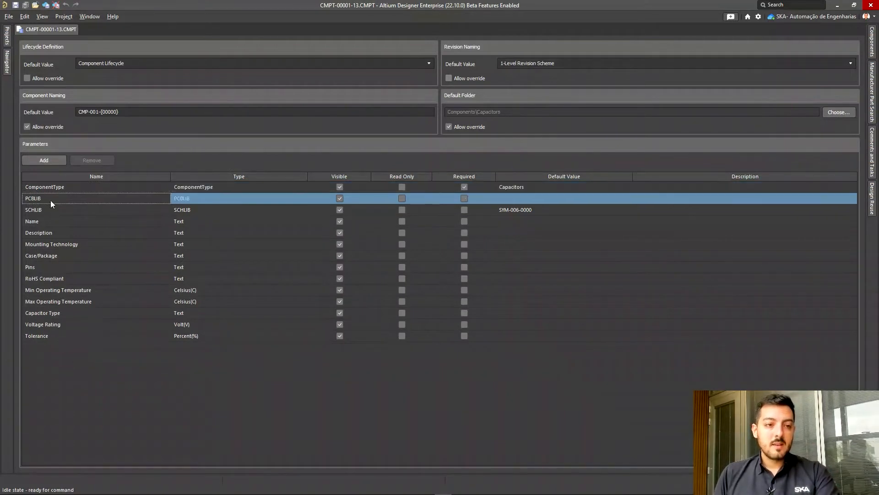
{"action": "left_click", "coordinate": [54, 208]}
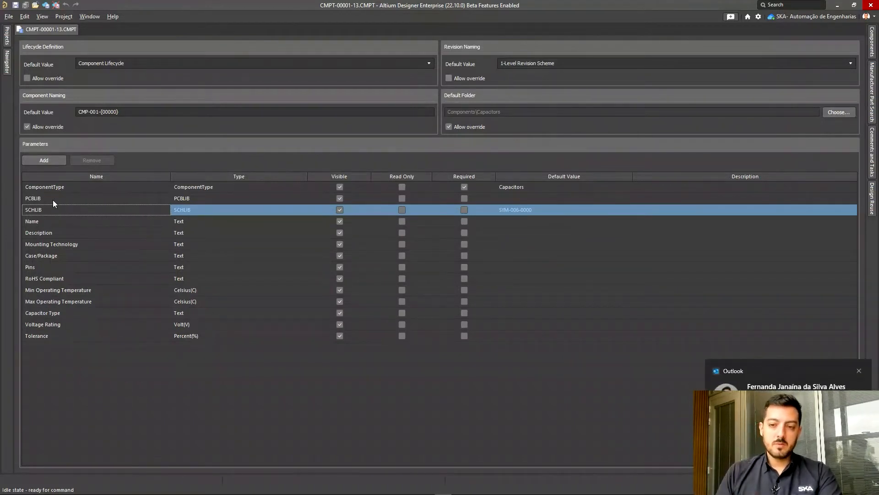
{"action": "left_click", "coordinate": [862, 372]}
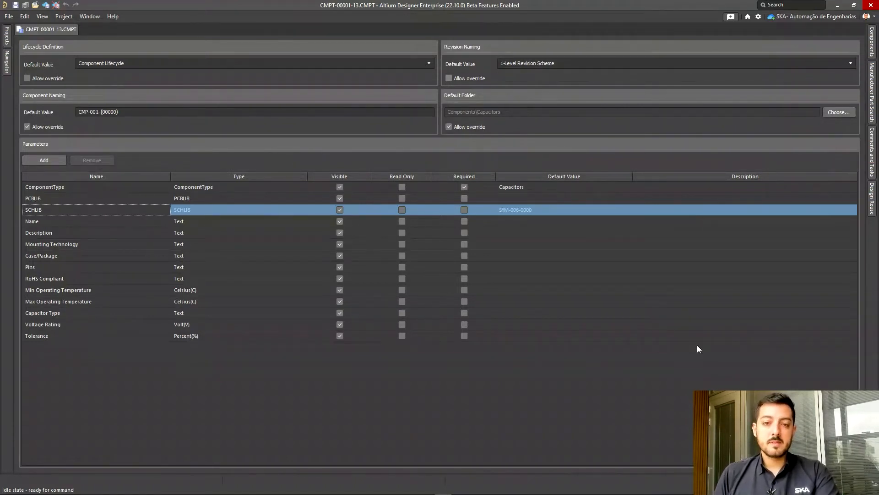
Step: Open the symbol selection for the SCHLIB parameter's default value and browse to Components > Models > Symbols
{"action": "left_click", "coordinate": [564, 212]}
{"action": "left_click", "coordinate": [531, 212]}
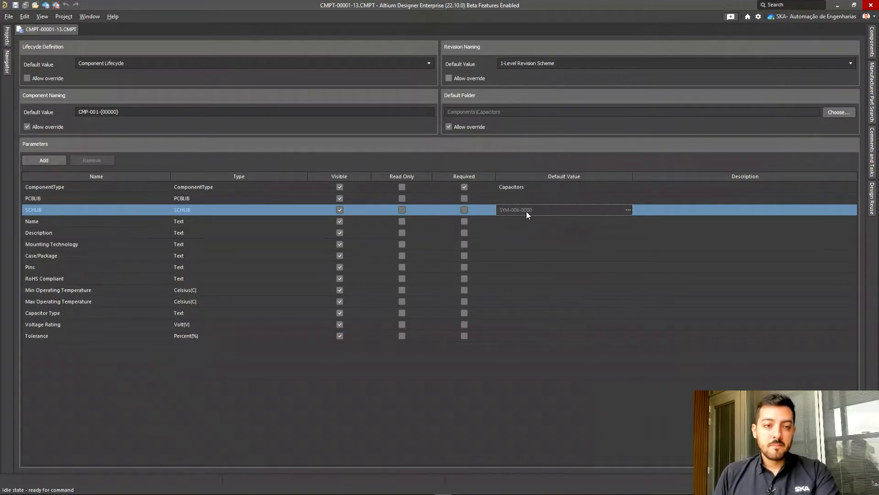
{"action": "left_click", "coordinate": [628, 210]}
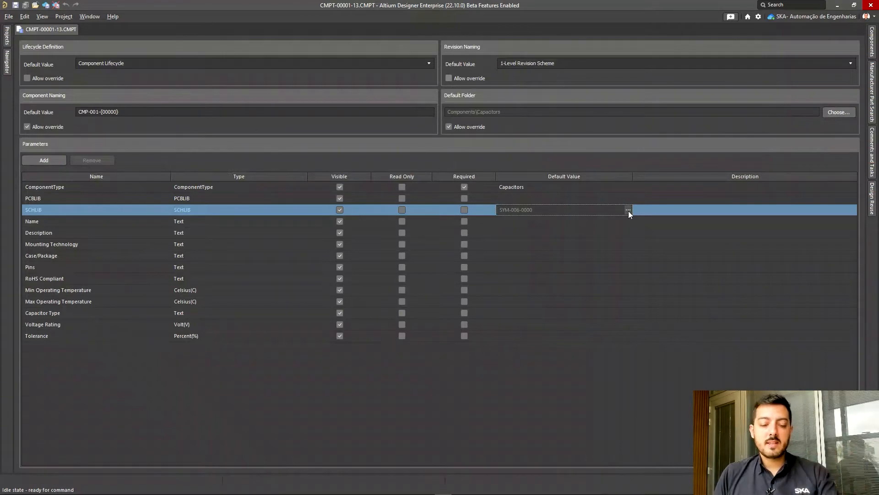
{"action": "left_click", "coordinate": [531, 213]}
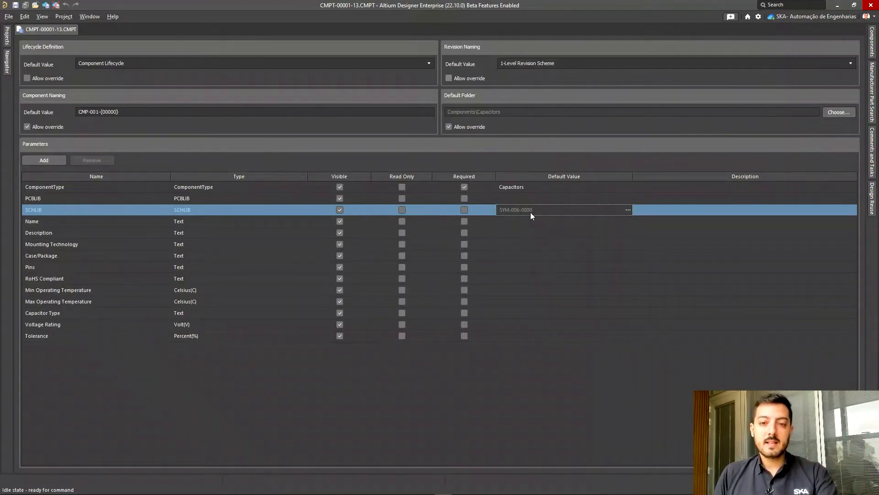
{"action": "left_click", "coordinate": [628, 209]}
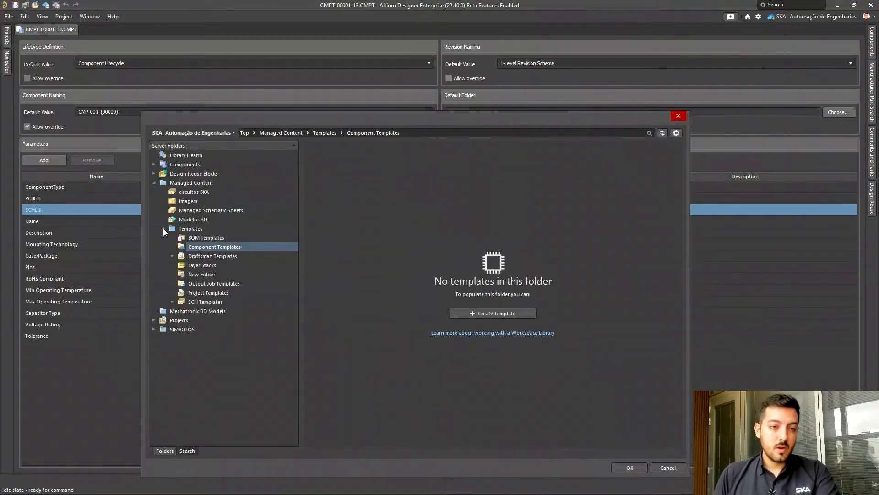
{"action": "left_click", "coordinate": [154, 165]}
{"action": "scroll", "coordinate": [200, 252], "scroll_direction": "down", "scroll_amount": 1}
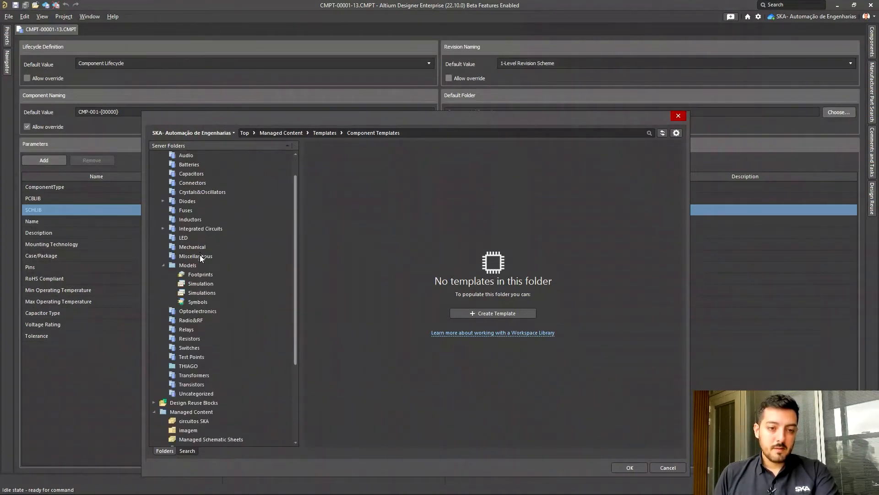
{"action": "scroll", "coordinate": [179, 193], "scroll_direction": "up", "scroll_amount": 1}
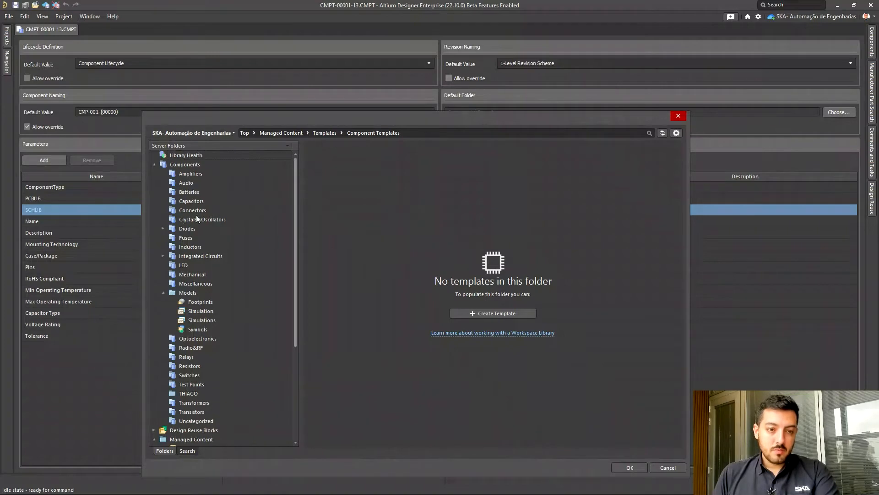
{"action": "scroll", "coordinate": [209, 259], "scroll_direction": "down", "scroll_amount": 1}
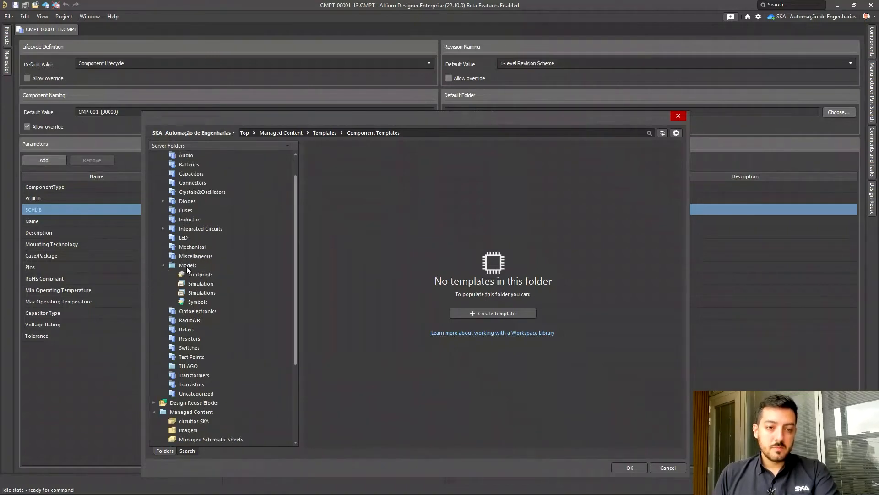
{"action": "left_click", "coordinate": [198, 303]}
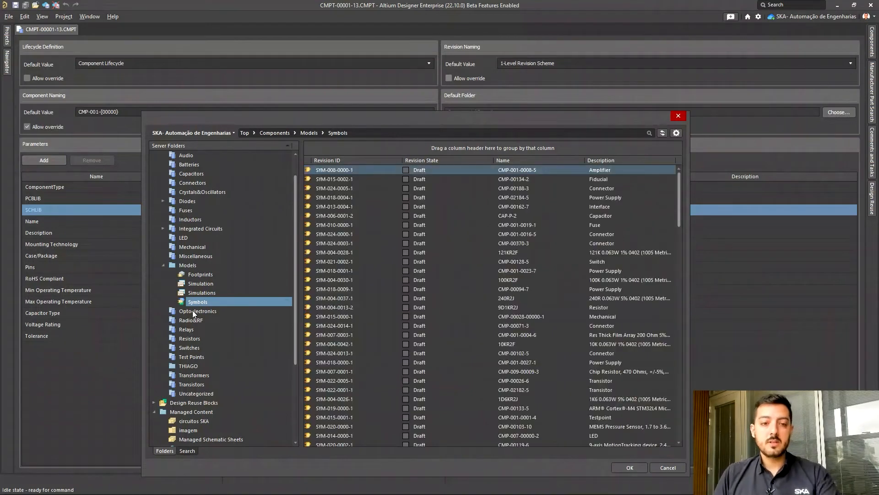
Step: Preview the capacitor symbol CAP-P-2 and close the symbol selection without applying it
{"action": "left_click_drag", "start_coordinate": [456, 278], "coordinate": [456, 308]}
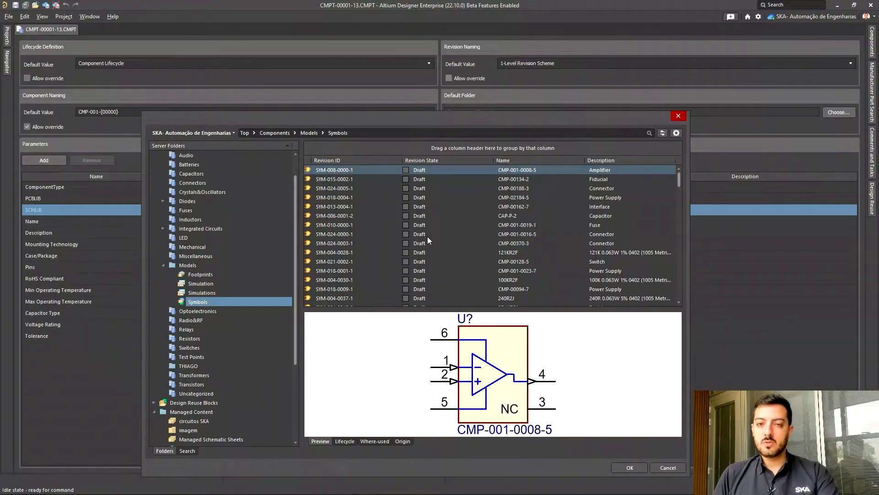
{"action": "left_click", "coordinate": [486, 218]}
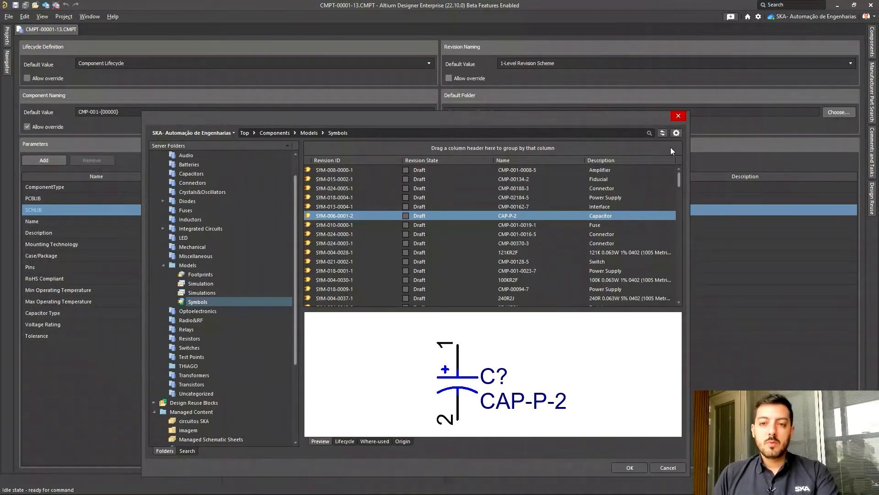
{"action": "left_click", "coordinate": [678, 116]}
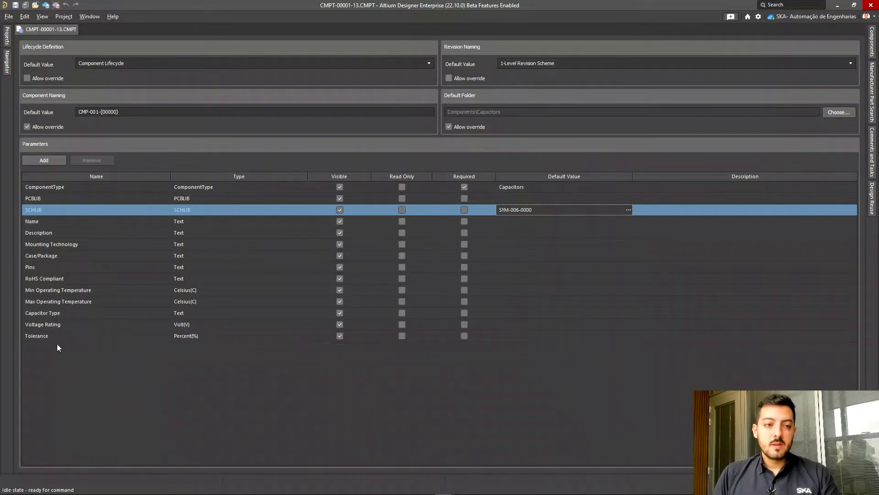
Step: Add a new parameter named ERP SKA to the Capacitors template
{"action": "left_click", "coordinate": [45, 161]}
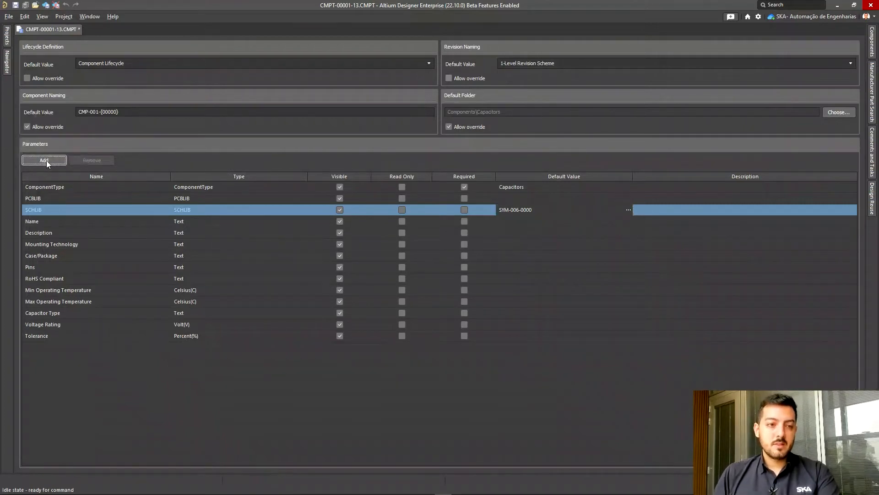
{"action": "double_click", "coordinate": [54, 347]}
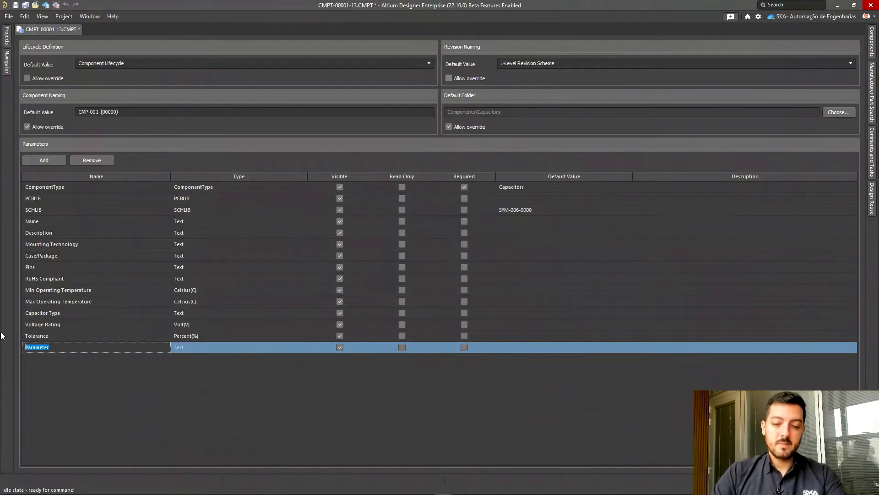
{"action": "type", "text": "ERP"}
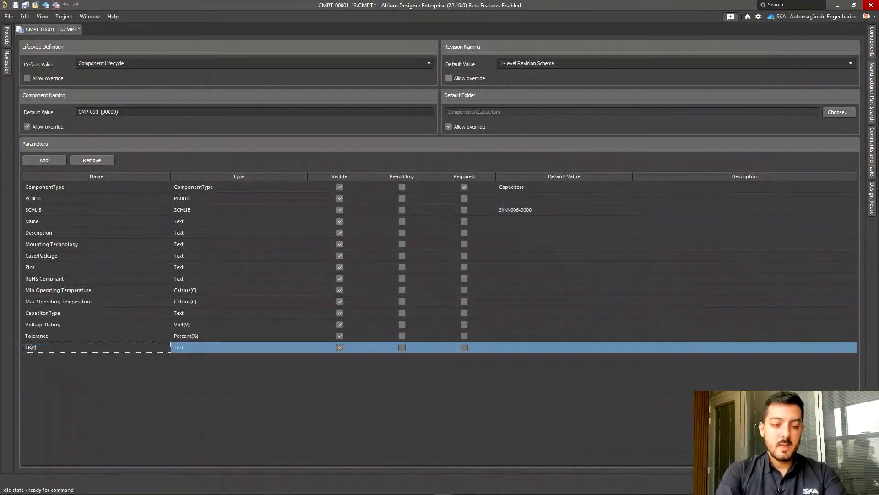
{"action": "type", "text": " SKA"}
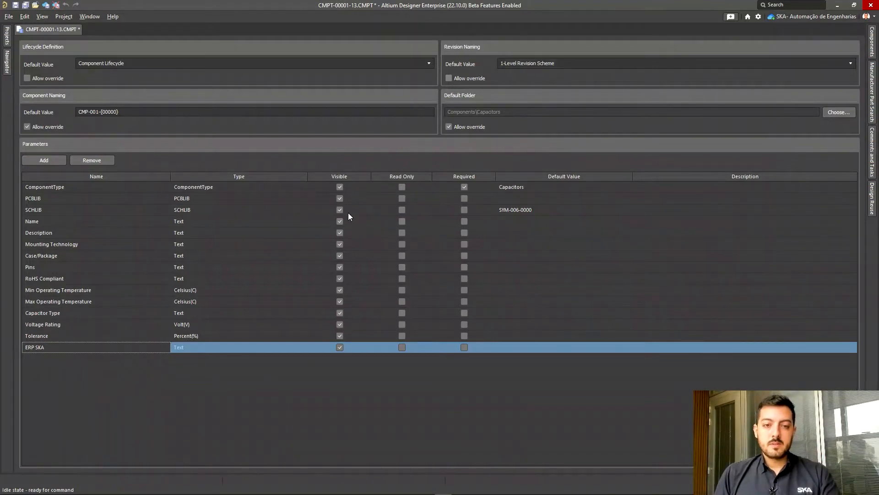
Step: Mark the ERP SKA parameter as required
{"action": "left_click", "coordinate": [344, 345]}
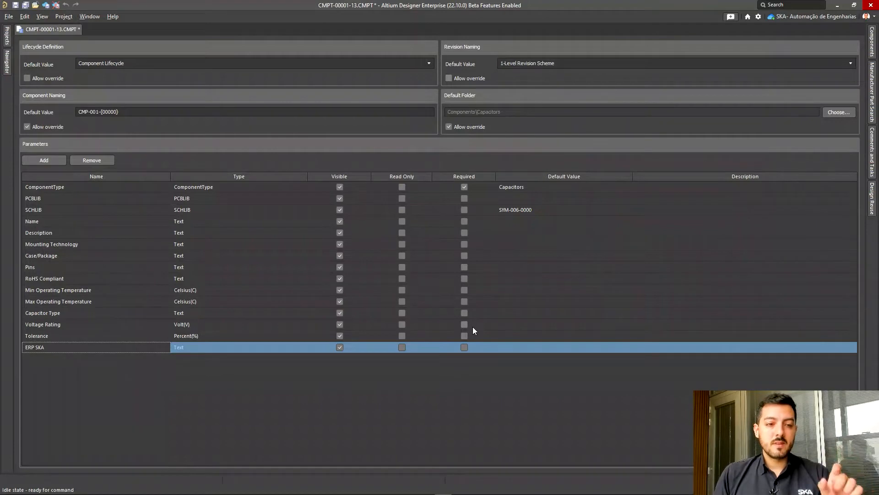
{"action": "left_click", "coordinate": [464, 347]}
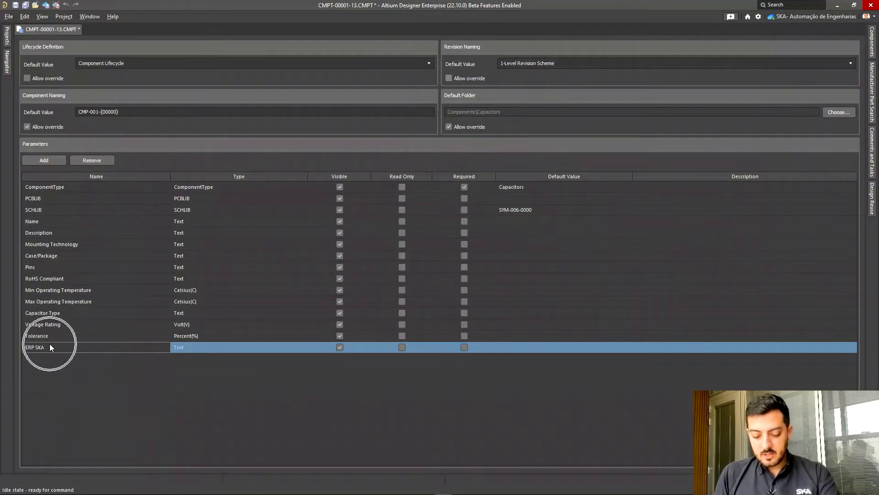
{"action": "left_click", "coordinate": [463, 348]}
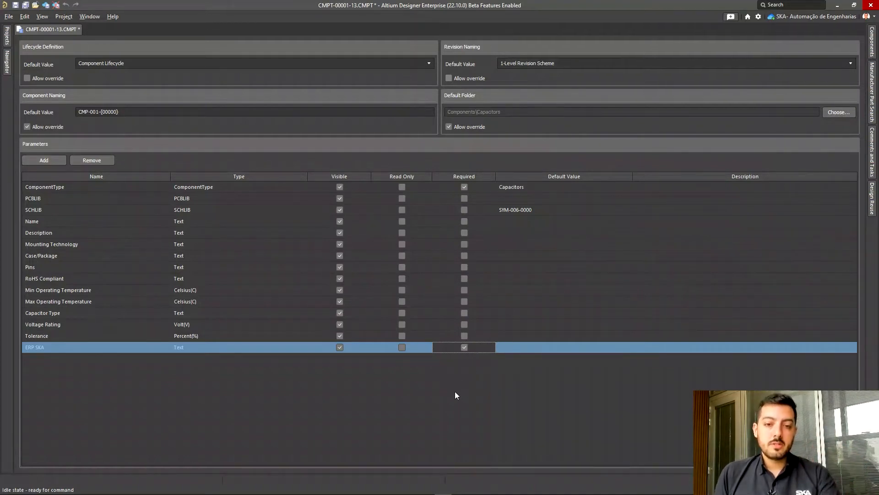
Step: Save the Capacitors template to the server as a new revision without updating its related items
{"action": "left_click", "coordinate": [464, 348]}
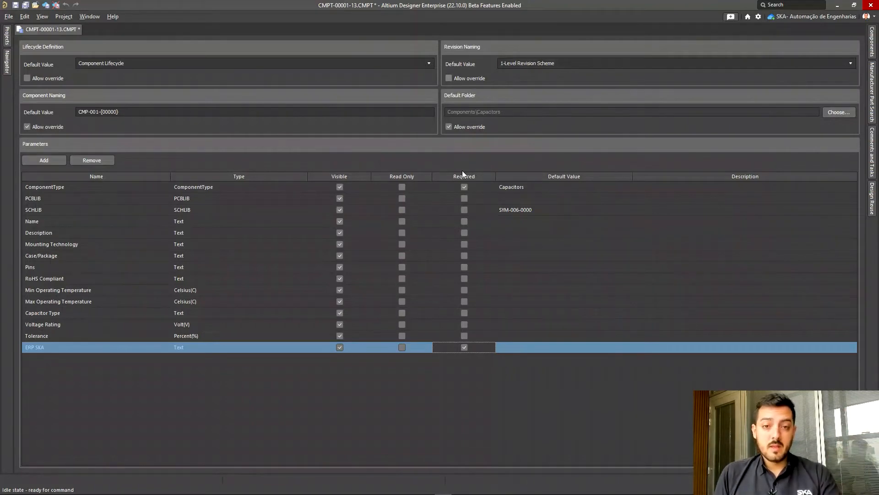
{"action": "left_click", "coordinate": [45, 5]}
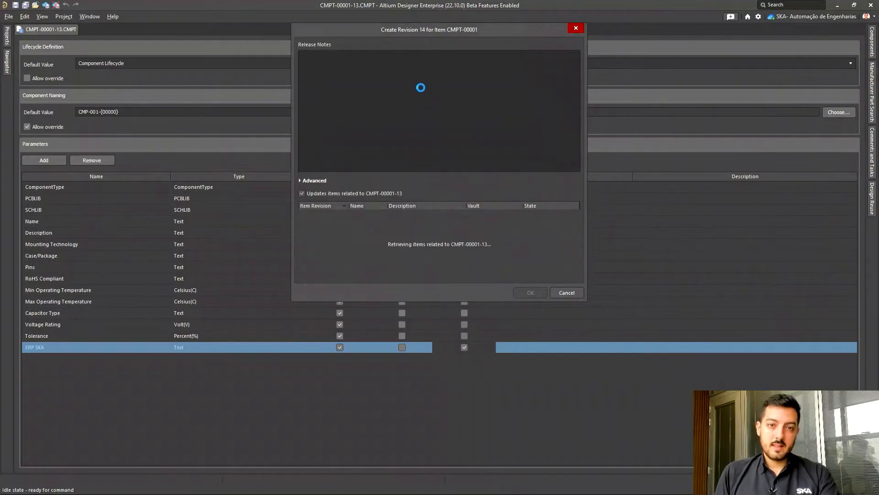
{"action": "left_click", "coordinate": [305, 194]}
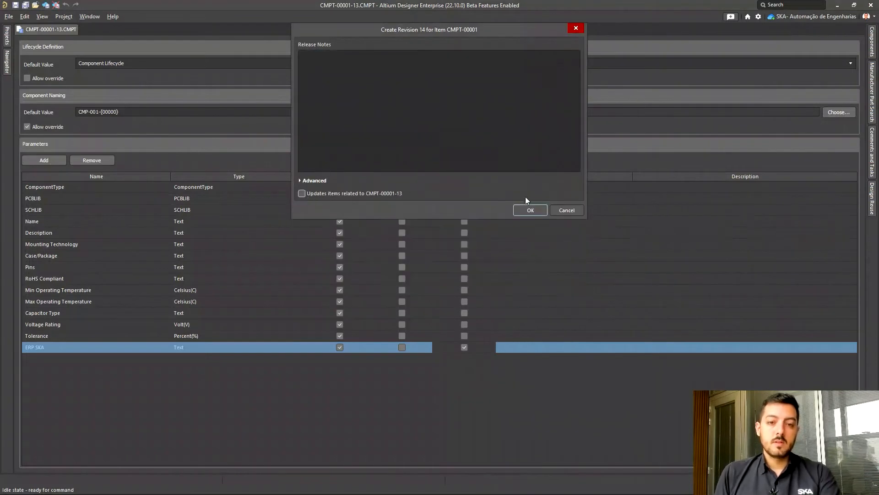
{"action": "left_click", "coordinate": [530, 210]}
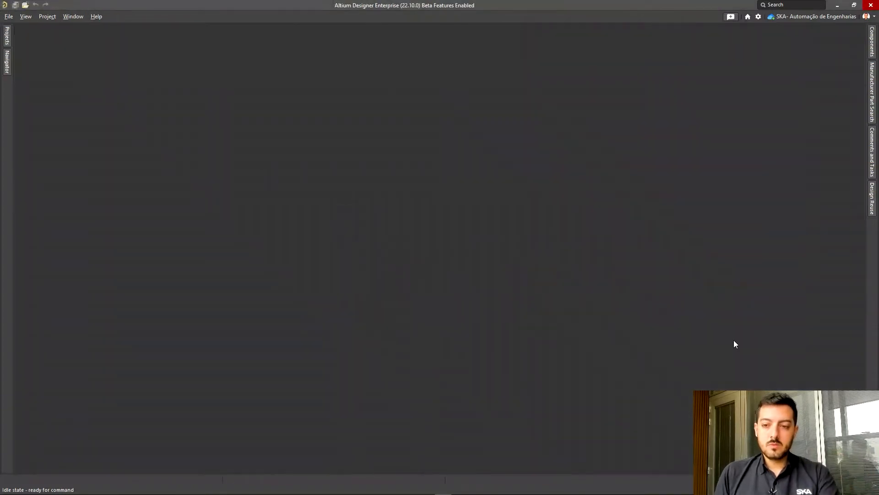
Step: Start a new component in the Components > Capacitors folder of the Explorer and close the Explorer
{"action": "left_click", "coordinate": [865, 489]}
{"action": "left_click", "coordinate": [842, 395]}
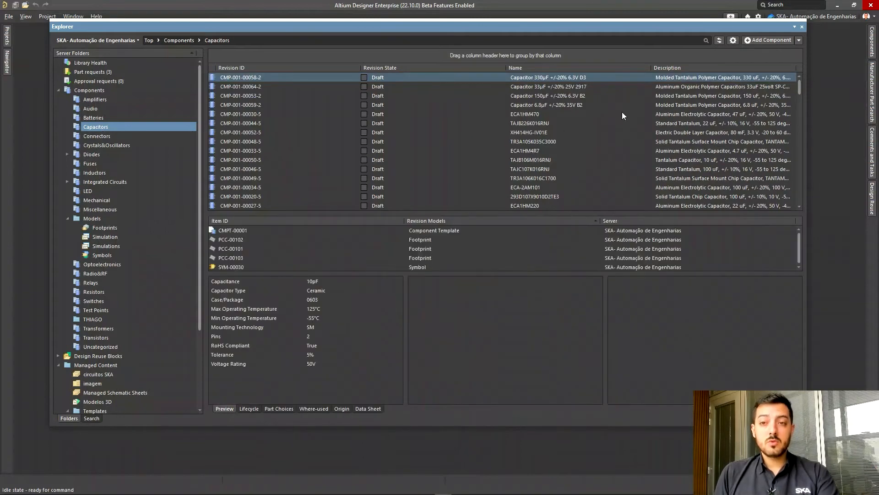
{"action": "mouse_move", "coordinate": [803, 100]}
{"action": "left_mouse_down"}
{"action": "mouse_move", "coordinate": [803, 213]}
{"action": "mouse_move", "coordinate": [803, 87]}
{"action": "left_mouse_up"}
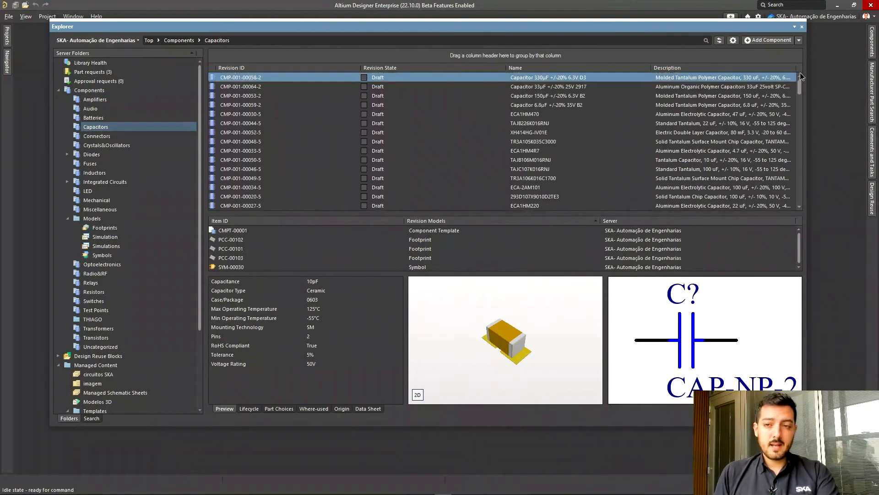
{"action": "left_click", "coordinate": [772, 42]}
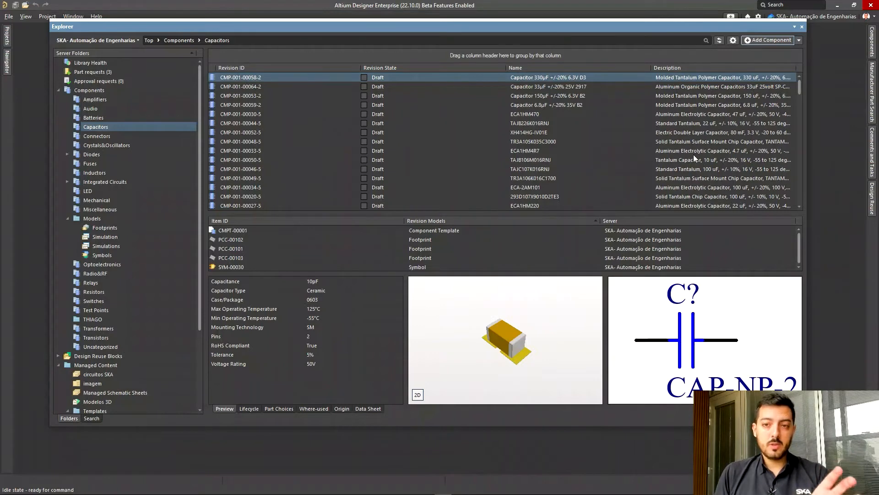
{"action": "left_click", "coordinate": [773, 41]}
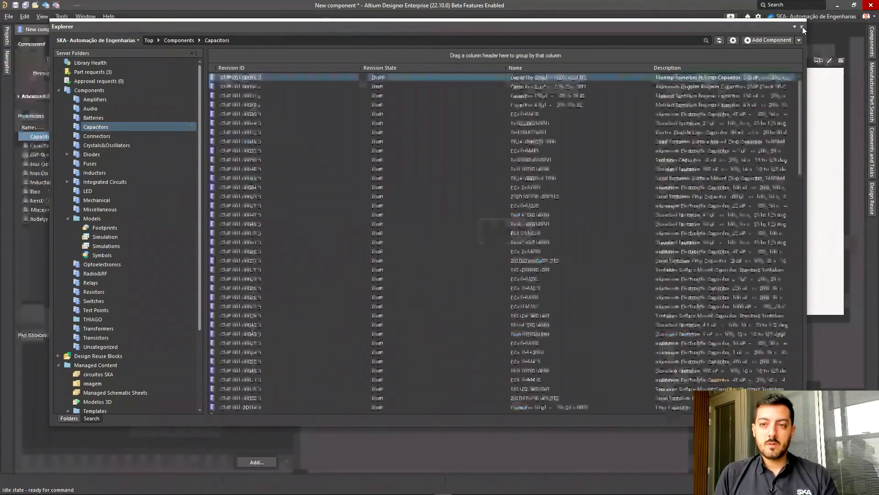
{"action": "left_click", "coordinate": [802, 28]}
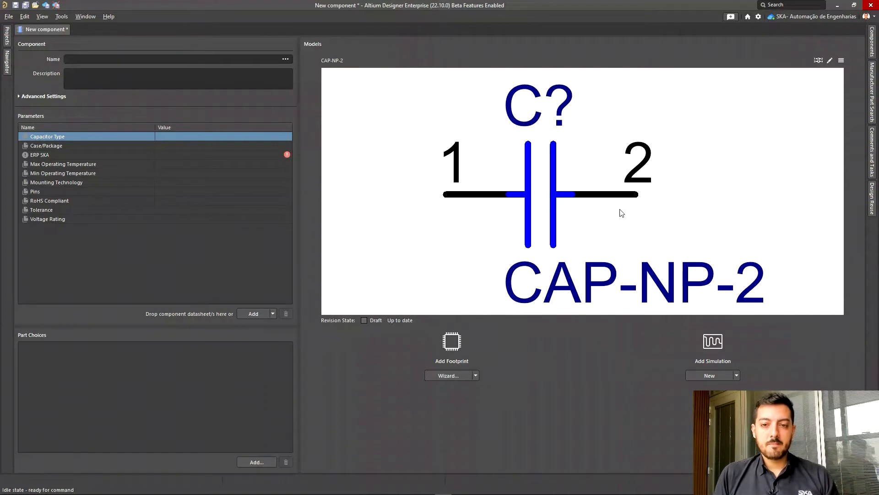
Step: Set the new component's required ERP SKA parameter to SKA_CAP_1846
{"action": "left_click", "coordinate": [93, 145]}
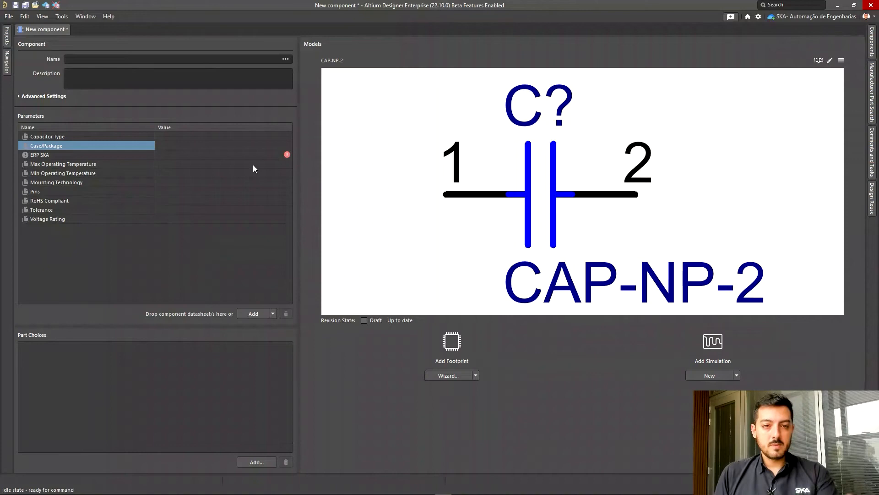
{"action": "mouse_move", "coordinate": [288, 155]}
{"action": "key", "text": "ctrl"}
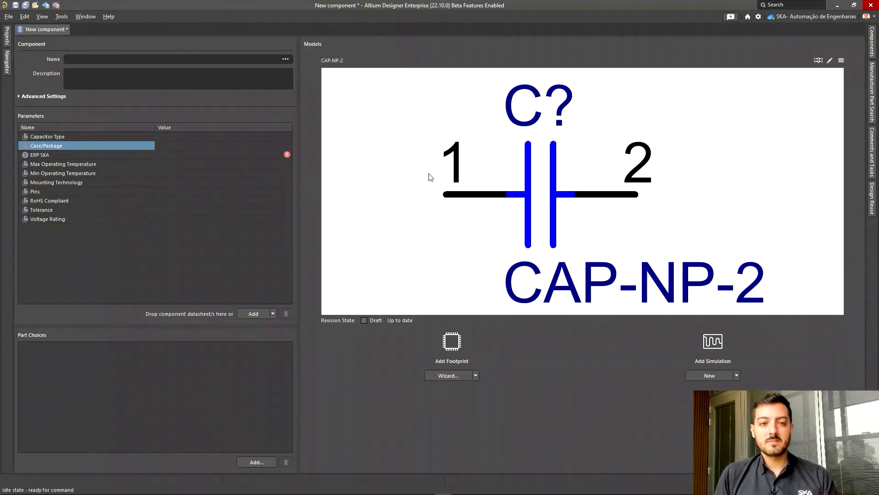
{"action": "left_click", "coordinate": [192, 156]}
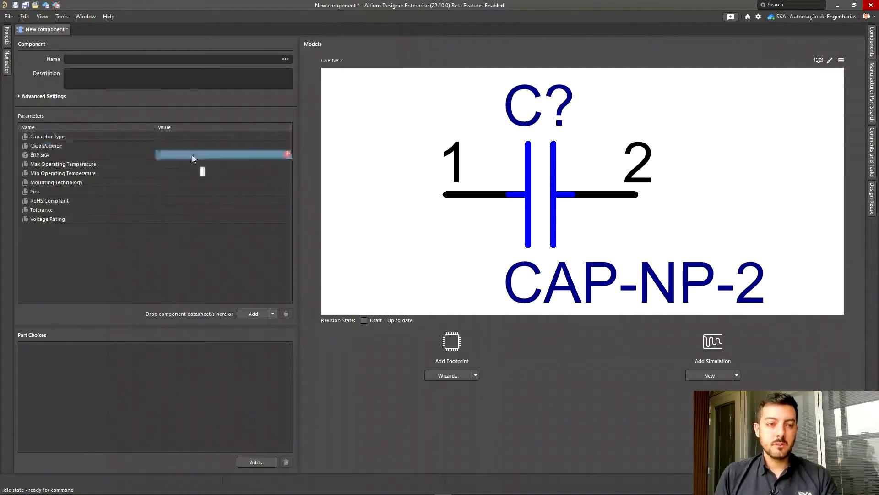
{"action": "left_click", "coordinate": [192, 156]}
{"action": "type", "text": "SKA_C"}
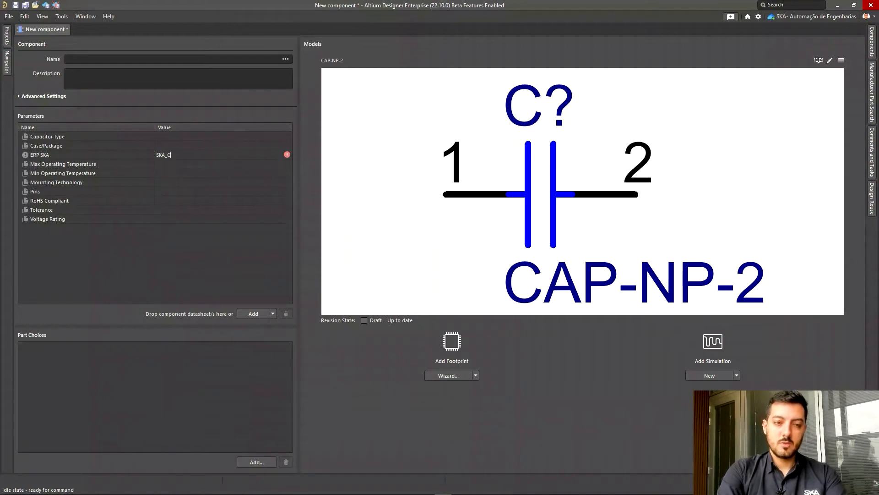
{"action": "type", "text": "AP_1846"}
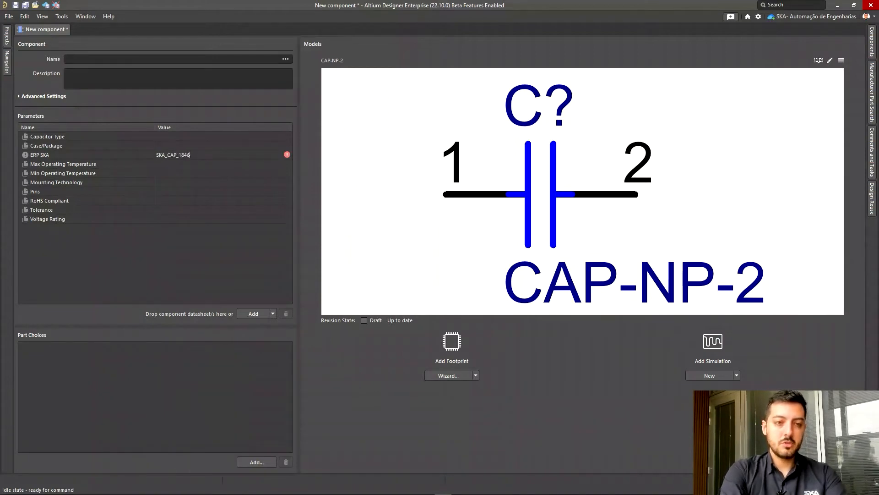
{"action": "left_click", "coordinate": [183, 174]}
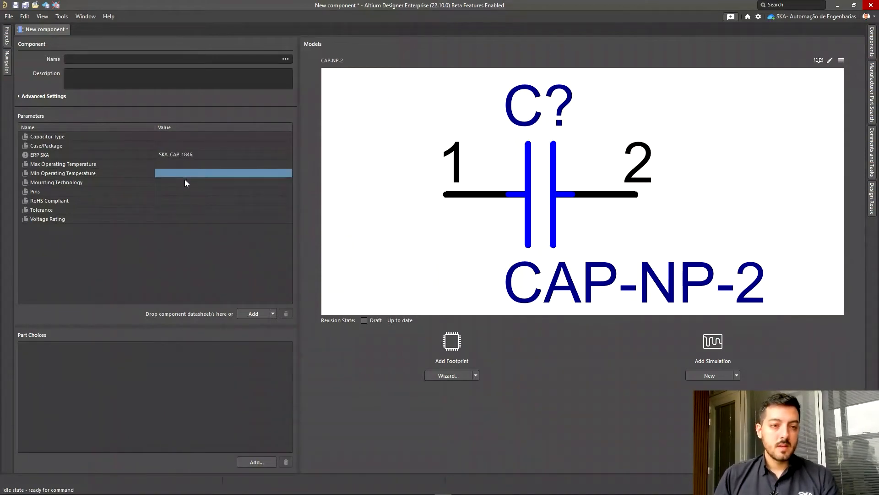
{"action": "left_click", "coordinate": [286, 155]}
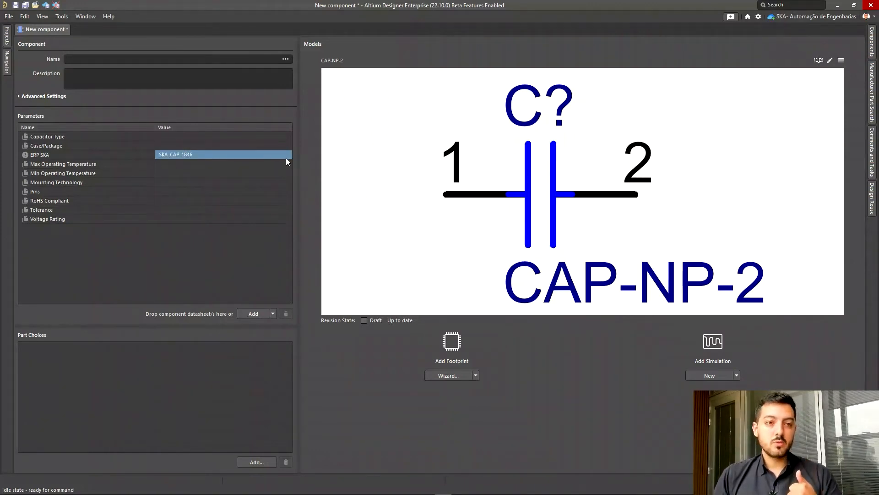
Step: Open the manufacturer part search from the component's name and search all categories for CAP
{"action": "left_click", "coordinate": [90, 57]}
{"action": "left_click", "coordinate": [87, 85]}
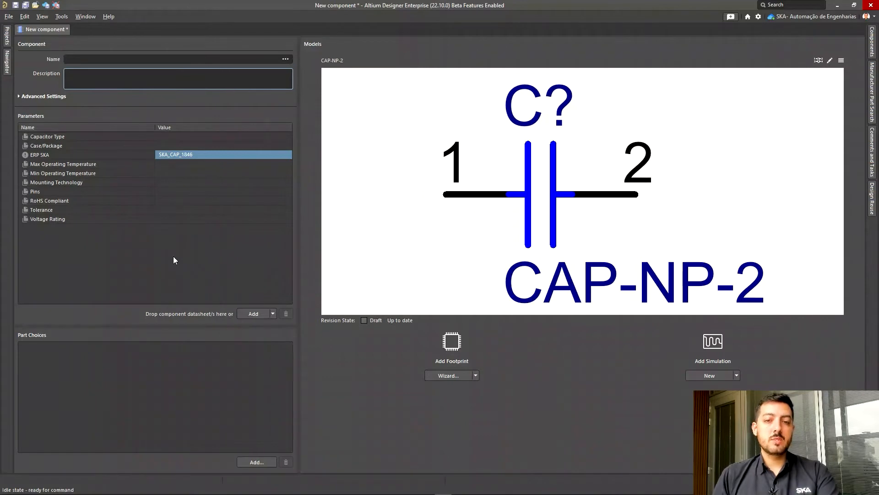
{"action": "left_click", "coordinate": [286, 59]}
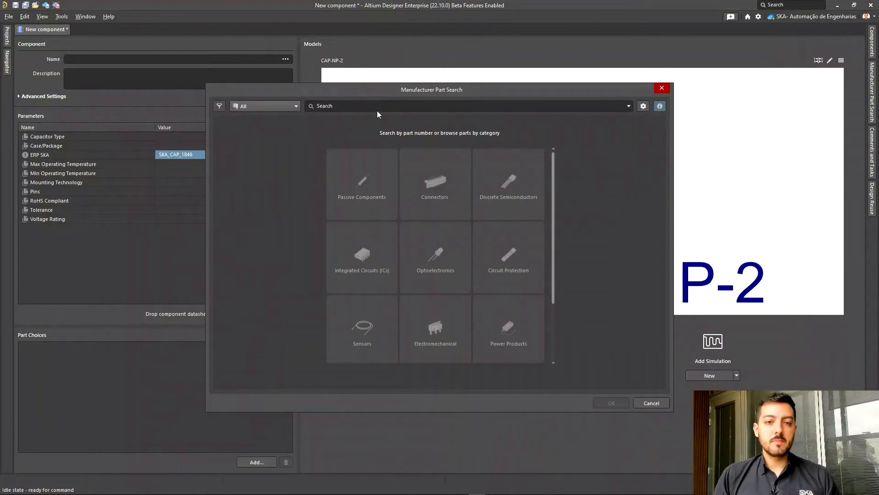
{"action": "left_click", "coordinate": [362, 105]}
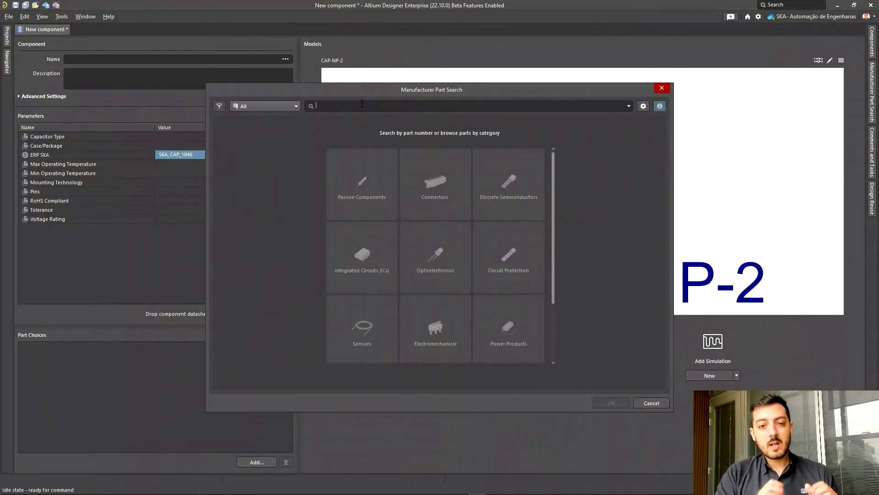
{"action": "type", "text": "CAP"}
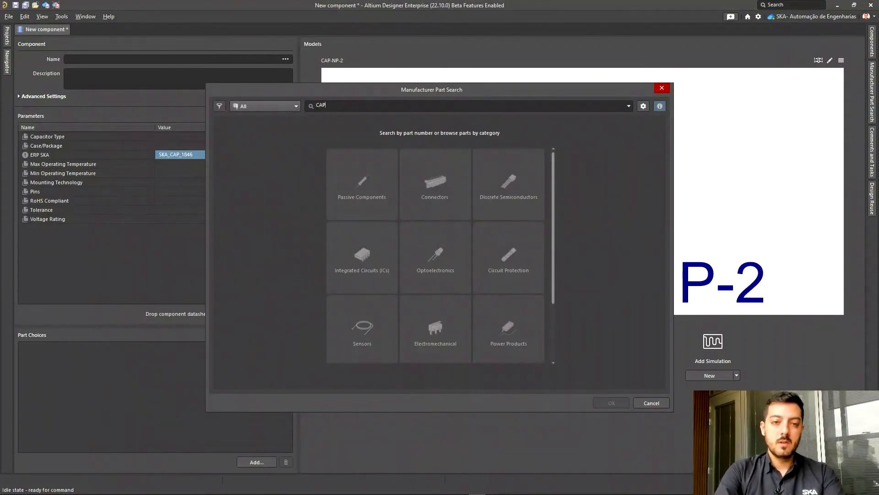
{"action": "key", "text": "Return"}
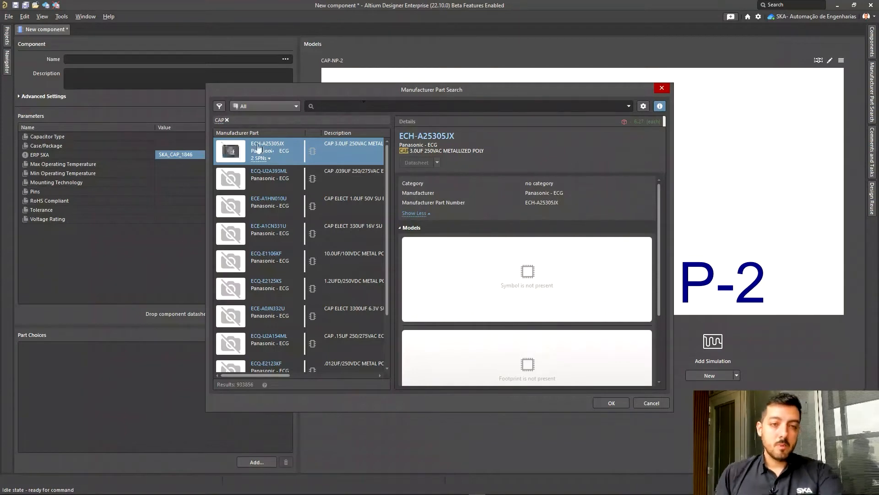
Step: Search for CAP within Passive Components and import the template-matching parameters, footprints and datasheets of Murata GRM188R60J106ME47D into the component
{"action": "left_click", "coordinate": [227, 120]}
{"action": "left_click", "coordinate": [362, 155]}
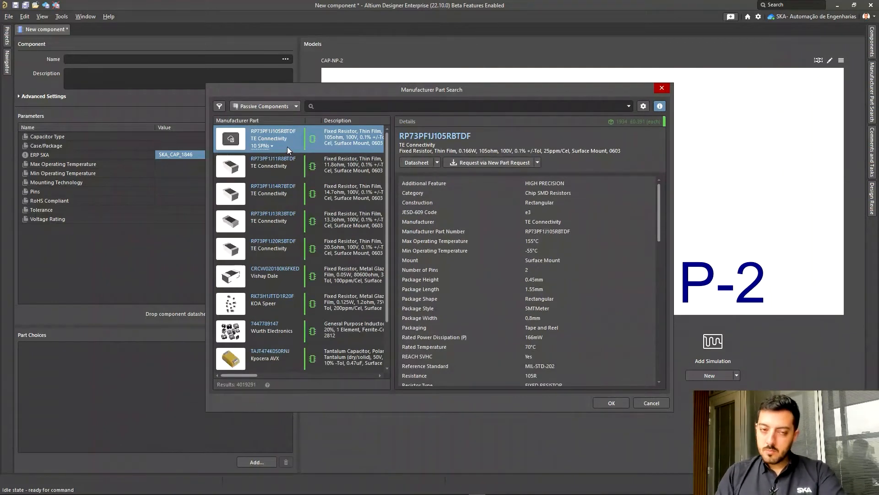
{"action": "left_click", "coordinate": [331, 105]}
{"action": "type", "text": "CAP"}
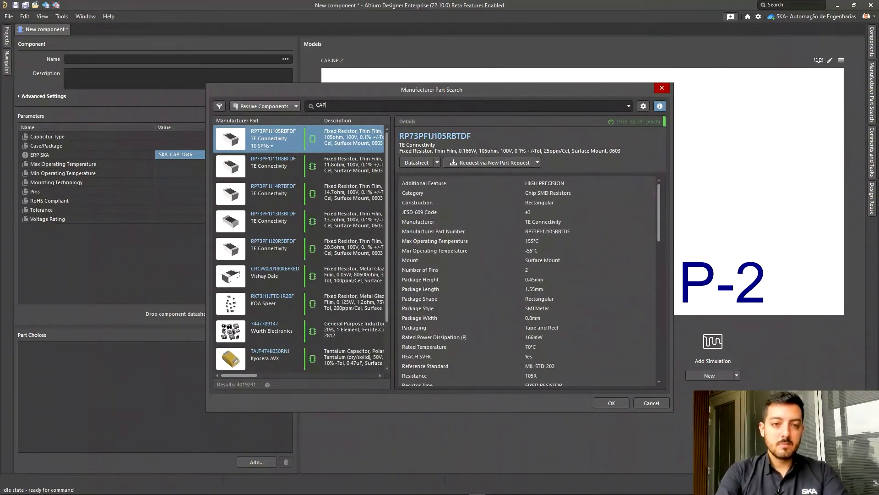
{"action": "key", "text": "Return"}
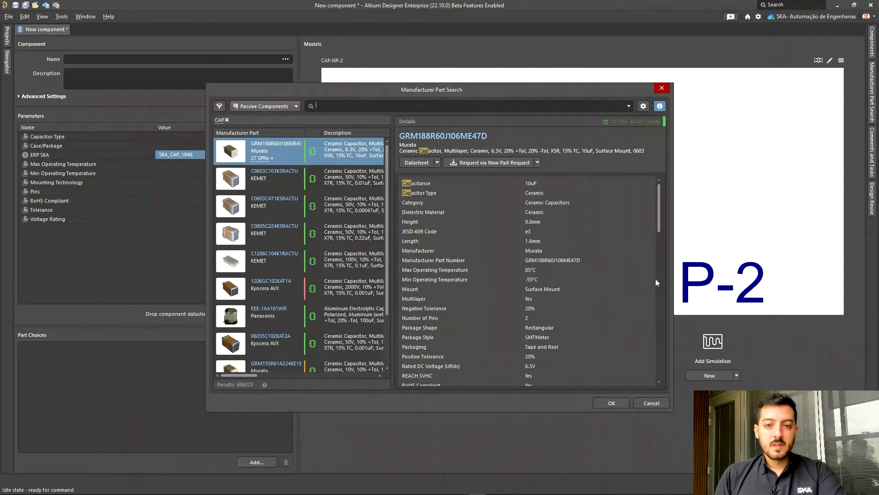
{"action": "left_click", "coordinate": [610, 403]}
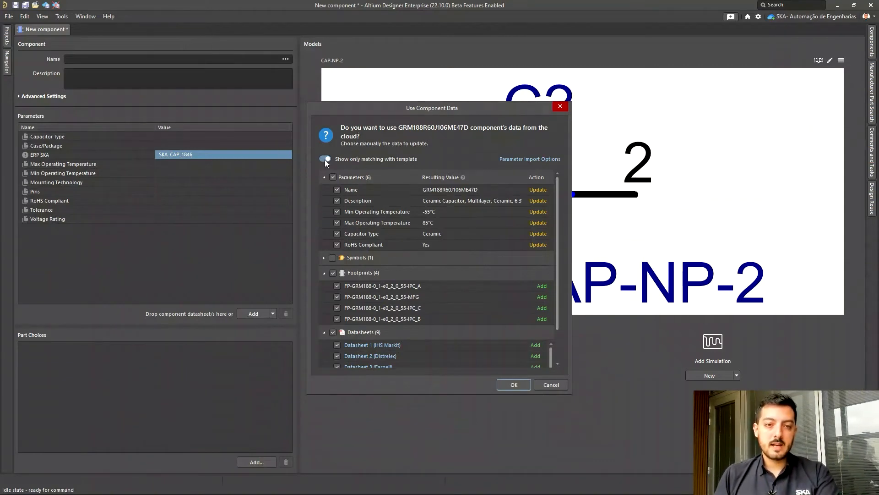
{"action": "left_click", "coordinate": [515, 384]}
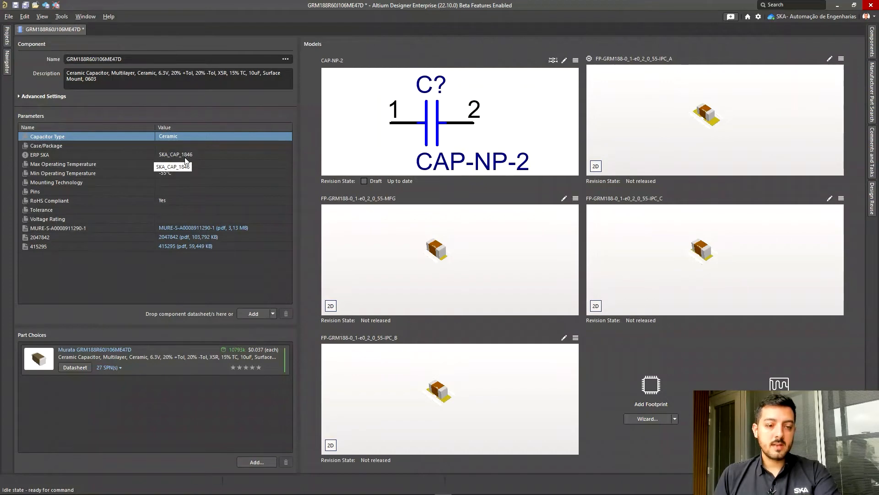
Step: Inspect the component's imported parameter values and switch all four footprint previews to 2D
{"action": "key", "text": "ctrl"}
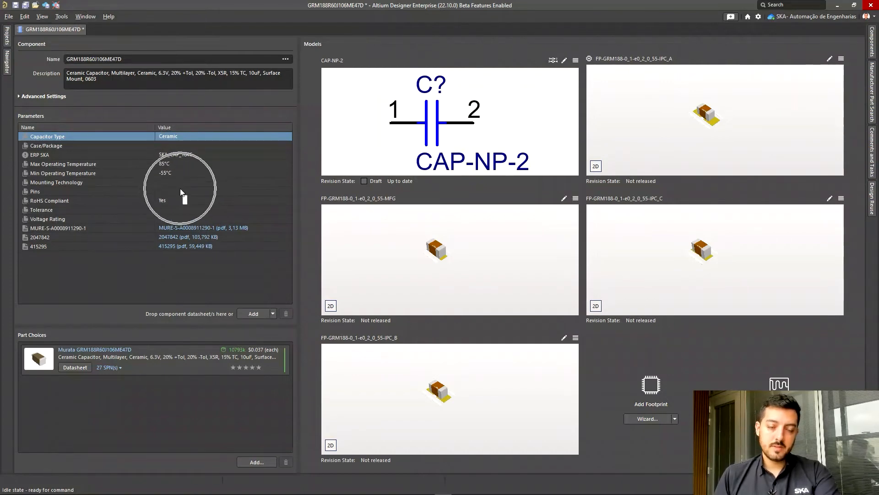
{"action": "left_click", "coordinate": [181, 190]}
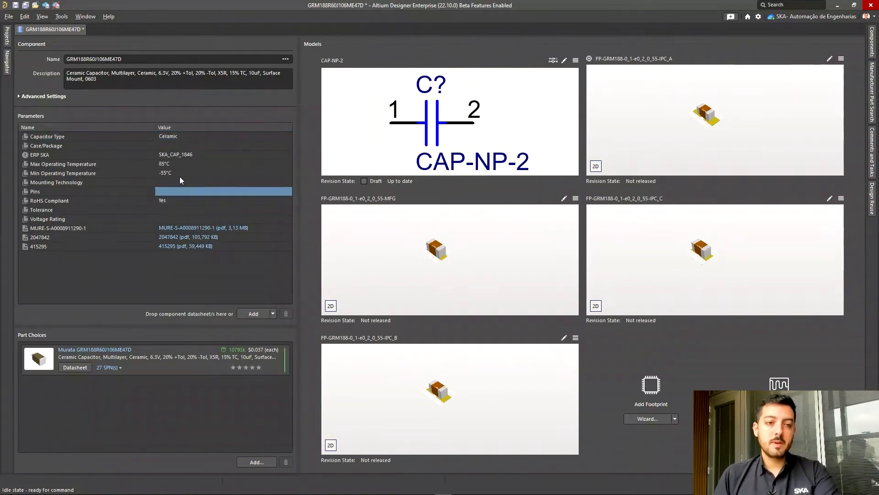
{"action": "left_click", "coordinate": [185, 175]}
{"action": "left_click", "coordinate": [191, 192]}
{"action": "left_click", "coordinate": [199, 211]}
{"action": "left_click", "coordinate": [196, 219]}
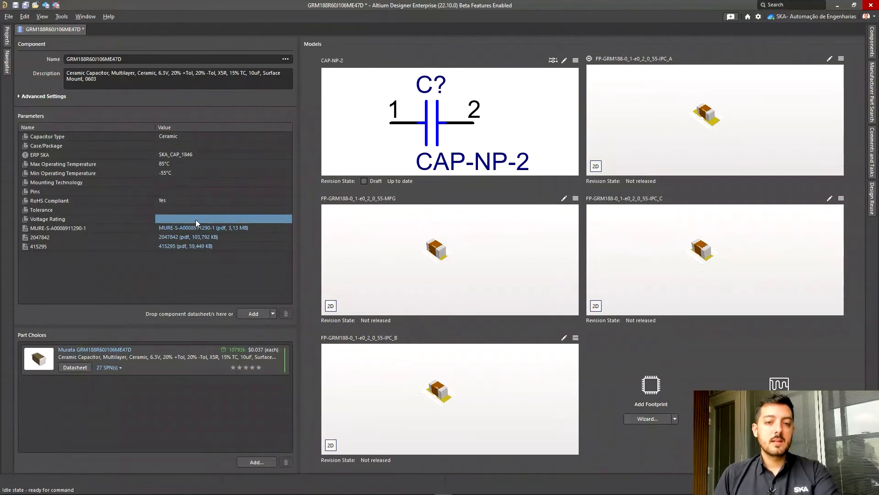
{"action": "left_click", "coordinate": [330, 306]}
{"action": "left_click", "coordinate": [595, 166]}
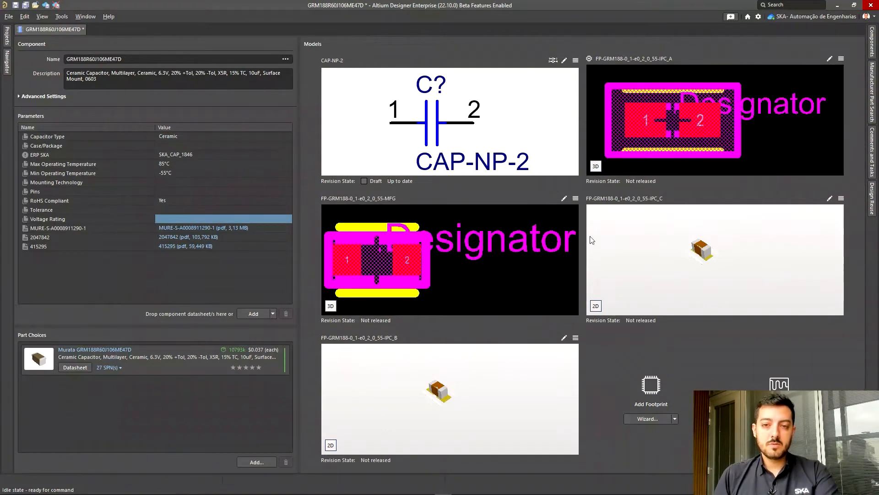
{"action": "left_click", "coordinate": [596, 306]}
{"action": "left_click", "coordinate": [330, 444]}
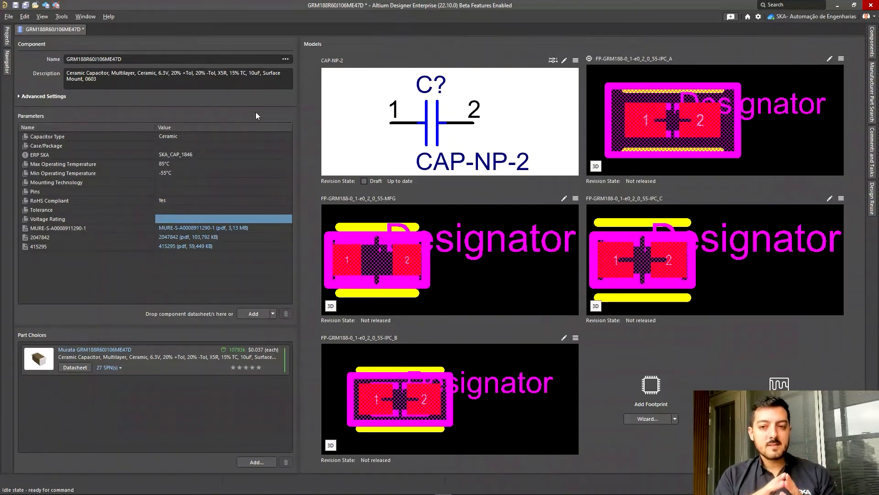
Step: Try to switch the GRM188R60J106ME47D component to the Batch Editor
{"action": "left_click", "coordinate": [64, 17]}
{"action": "left_click", "coordinate": [85, 42]}
{"action": "key", "text": "ctrl"}
{"action": "key", "text": "ctrl"}
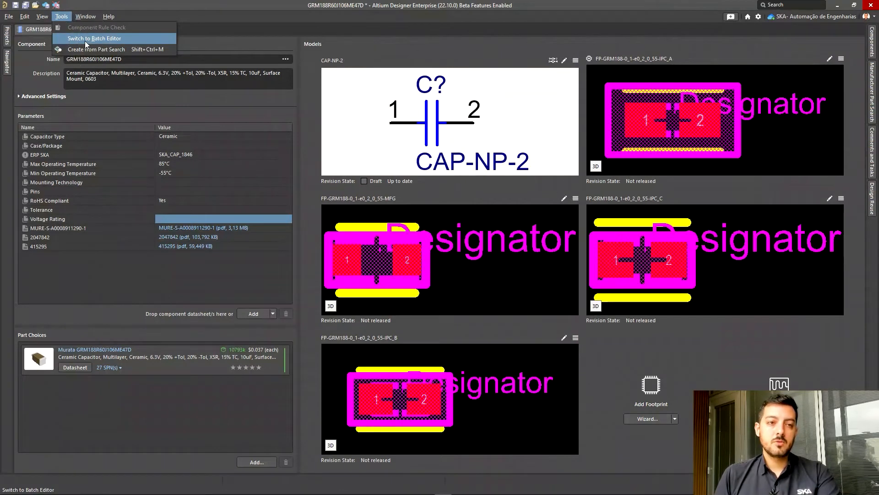
{"action": "key", "text": "ctrl"}
{"action": "left_click", "coordinate": [111, 42]}
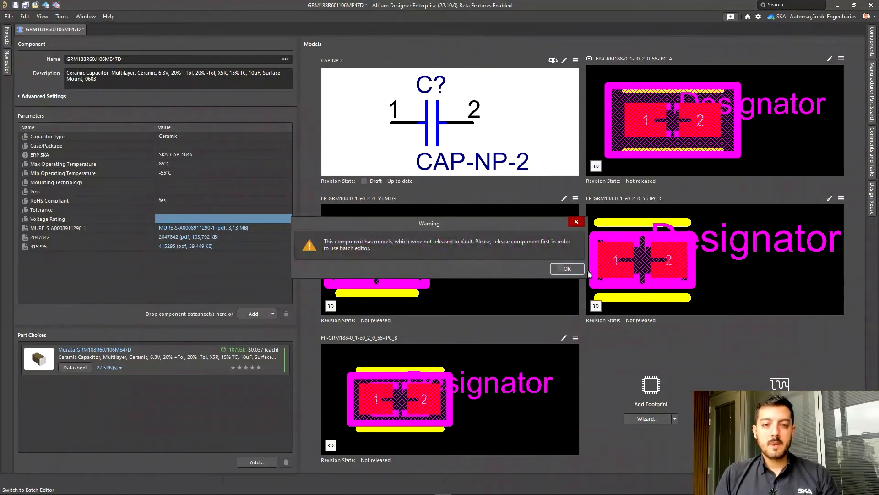
{"action": "left_click", "coordinate": [566, 270]}
Step: Close the GRM188R60J106ME47D component without saving it
{"action": "key", "text": "ctrl"}
{"action": "middle_click", "coordinate": [55, 29]}
{"action": "left_click", "coordinate": [476, 288]}
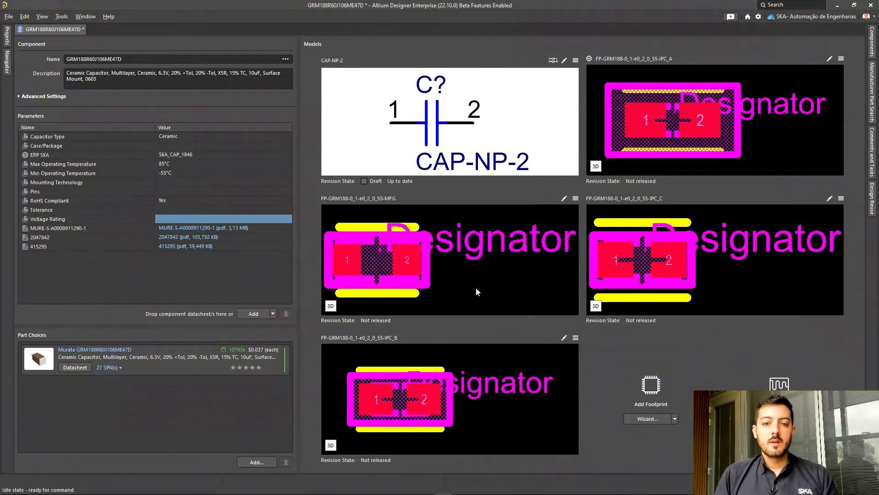
Step: Open the Explorer and create a new component of type Capacitors in the Capacitors folder
{"action": "left_click", "coordinate": [865, 489]}
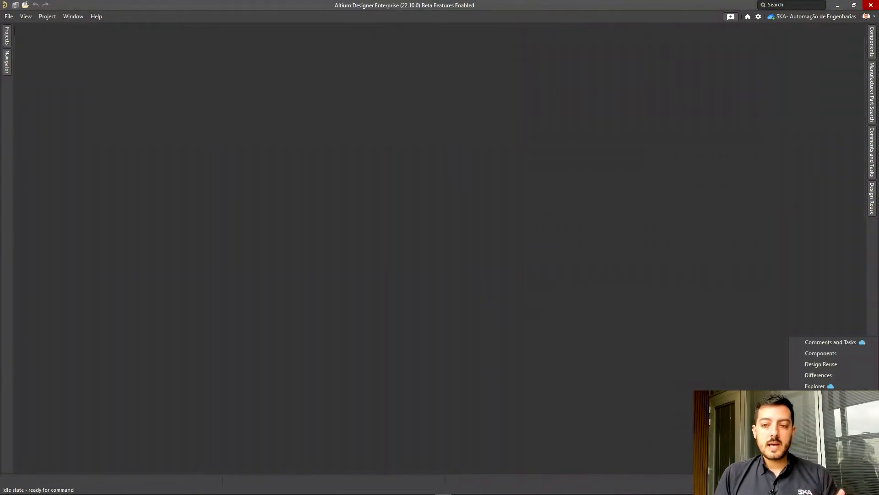
{"action": "left_click", "coordinate": [852, 387]}
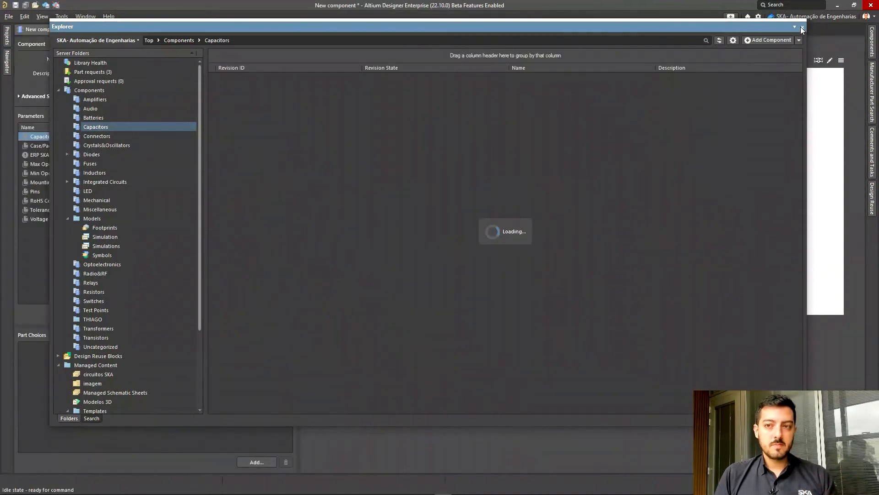
{"action": "left_click", "coordinate": [802, 27]}
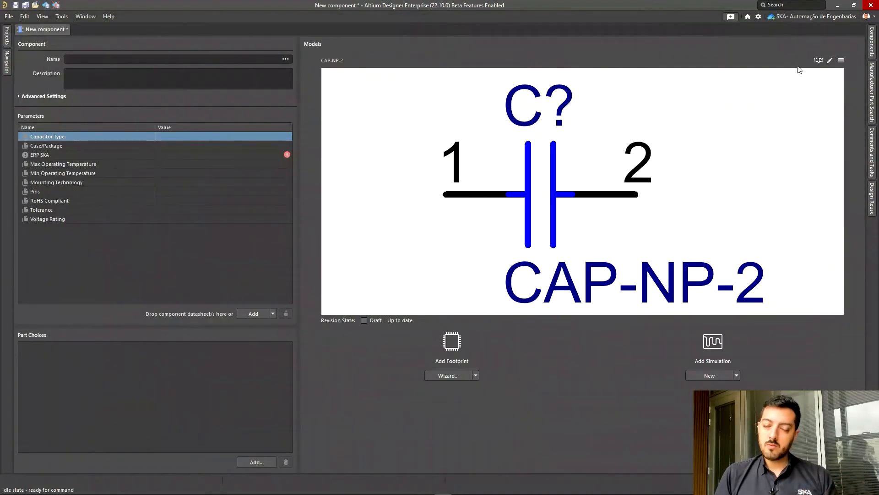
Step: Switch the new capacitor component to the Batch Editor and add two more components to the list
{"action": "left_click", "coordinate": [63, 17]}
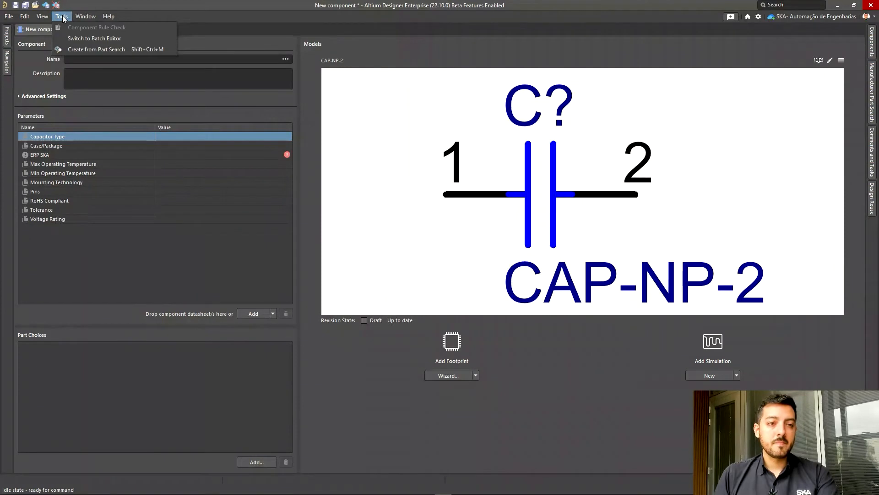
{"action": "left_click", "coordinate": [84, 36]}
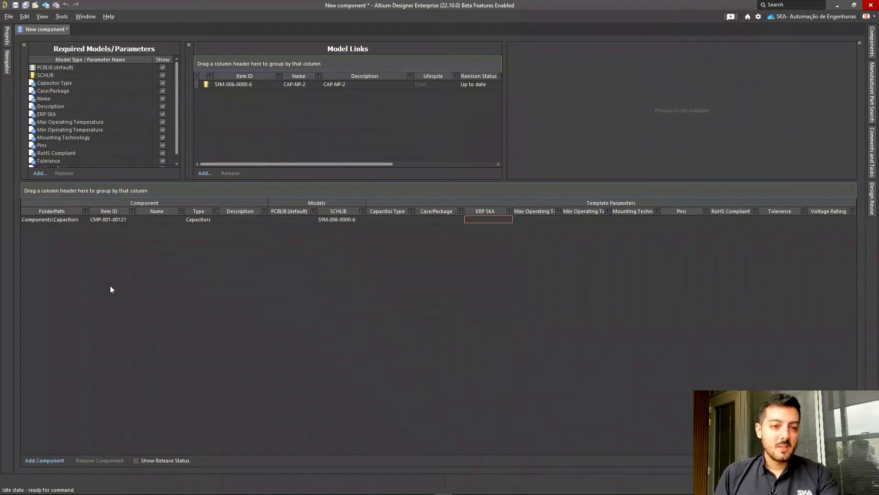
{"action": "left_click", "coordinate": [55, 460]}
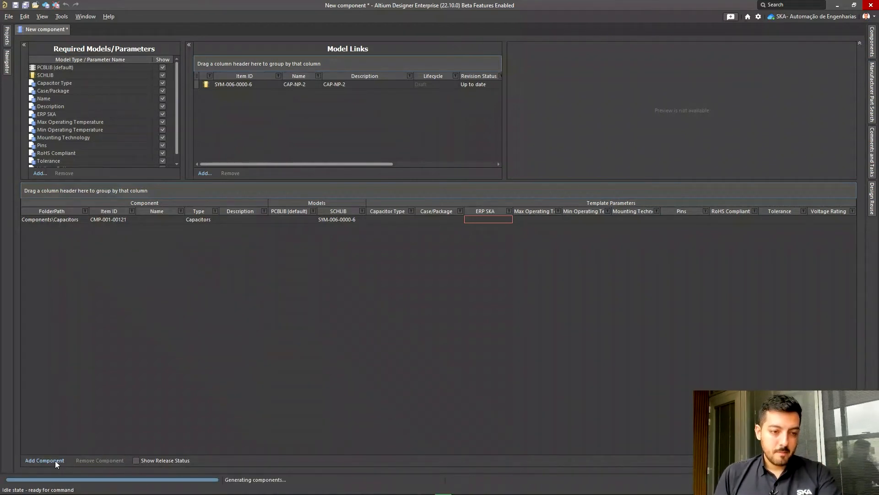
{"action": "left_click", "coordinate": [54, 462]}
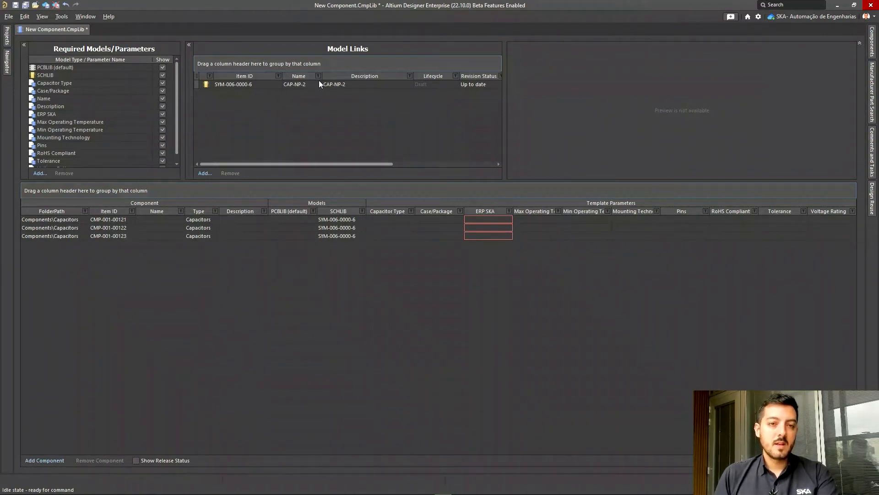
Step: Preview the CAP-NP-2 symbol link and check the SCHLIB choices of the second component
{"action": "left_click", "coordinate": [258, 88]}
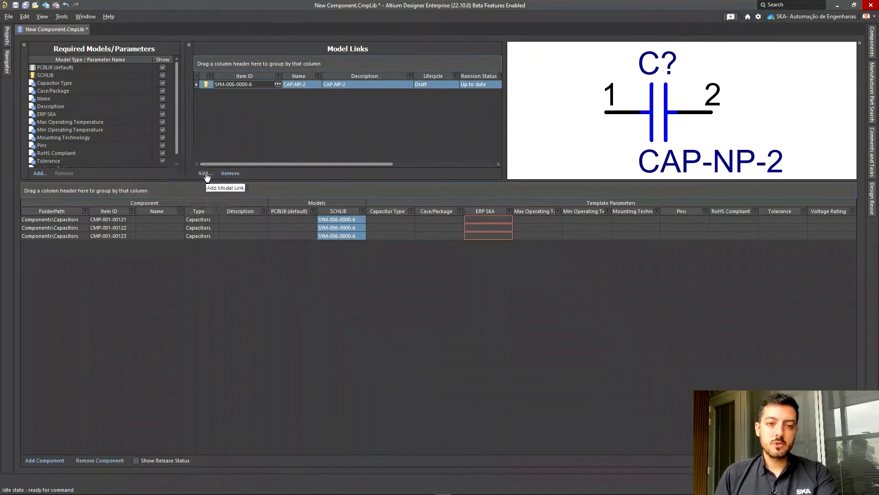
{"action": "left_click", "coordinate": [360, 228]}
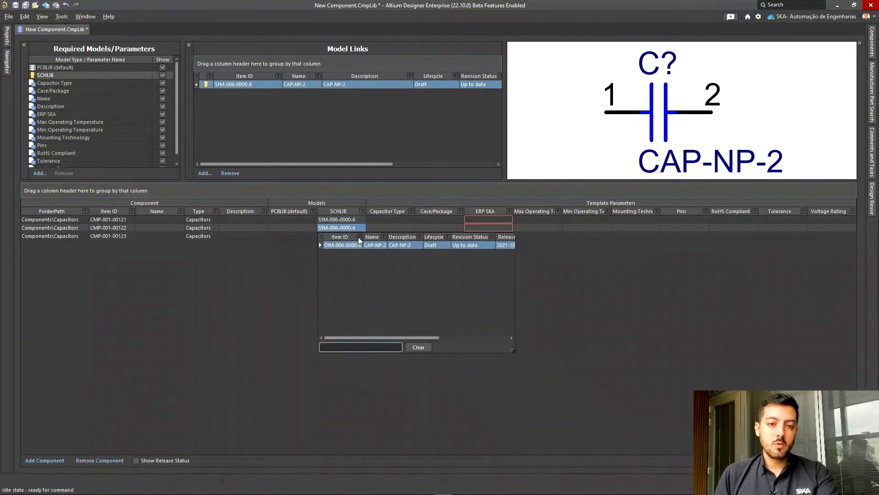
{"action": "left_click", "coordinate": [252, 272]}
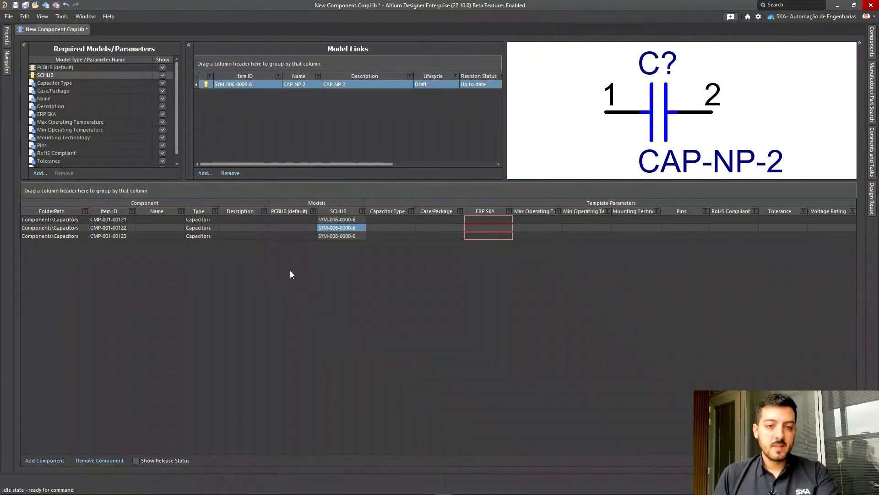
Step: Browse the Footprints folder for a PCBLIB model for the first component and cancel the model selection
{"action": "left_click", "coordinate": [283, 219]}
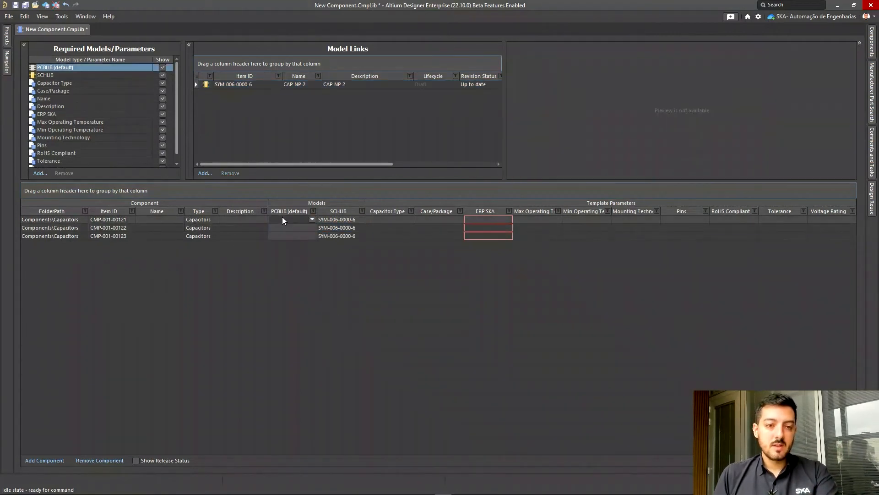
{"action": "left_click", "coordinate": [312, 220]}
{"action": "left_click", "coordinate": [234, 297]}
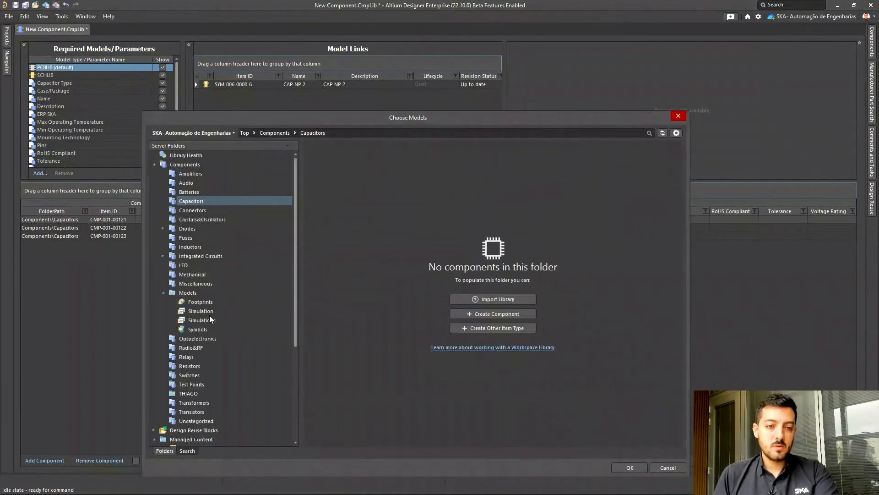
{"action": "left_click", "coordinate": [194, 304]}
{"action": "key", "text": "Escape"}
Step: Look over the three components' Description cells and close New Component.CmpLib without saving it
{"action": "left_click", "coordinate": [231, 219]}
{"action": "left_click", "coordinate": [235, 229]}
{"action": "left_click", "coordinate": [235, 235]}
{"action": "left_click", "coordinate": [245, 218]}
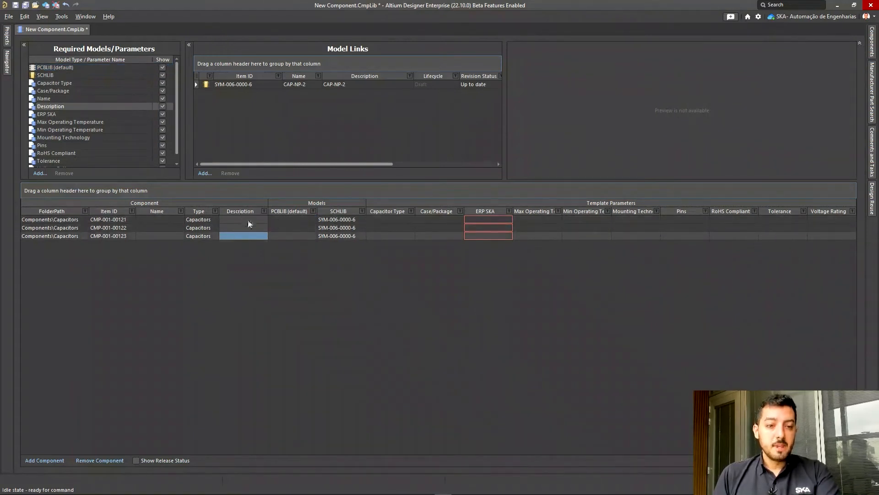
{"action": "left_click", "coordinate": [248, 228]}
{"action": "left_click", "coordinate": [249, 235]}
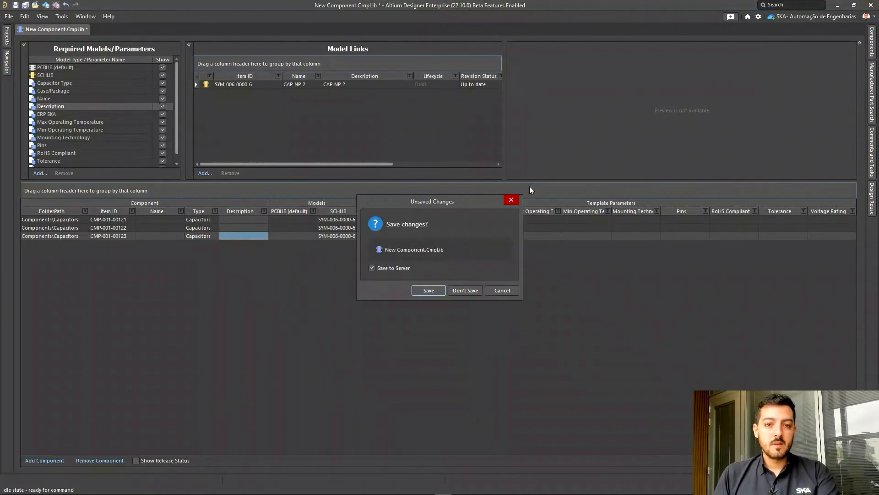
{"action": "left_click", "coordinate": [464, 289]}
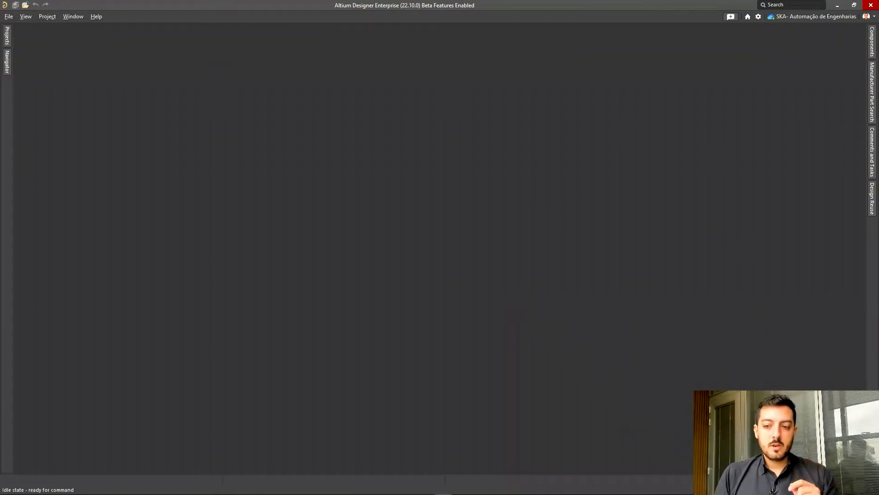
Step: Reopen the Explorer and go to the Component Templates folder under Managed Content
{"action": "left_click", "coordinate": [866, 490]}
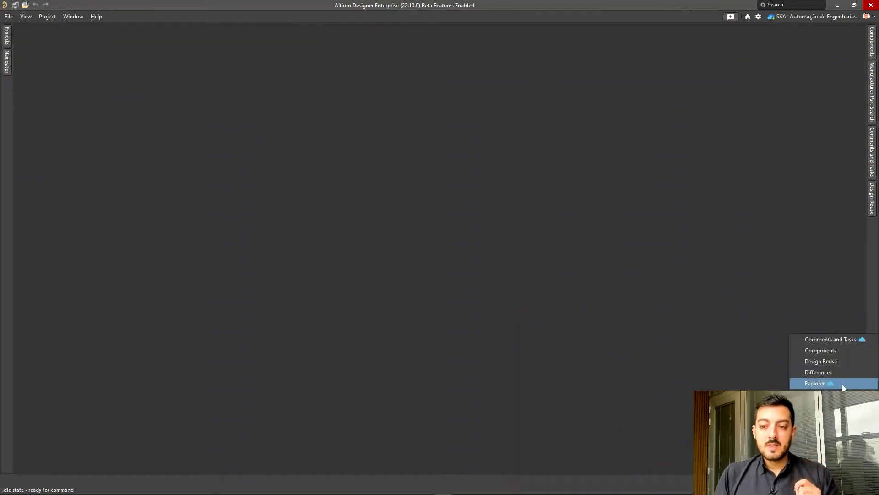
{"action": "left_click", "coordinate": [841, 384]}
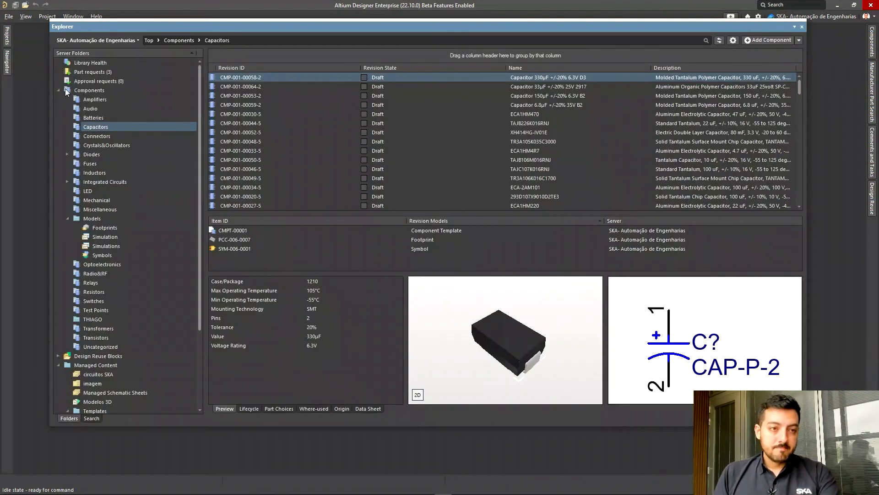
{"action": "scroll", "coordinate": [102, 358], "scroll_direction": "down", "scroll_amount": 2}
{"action": "scroll", "coordinate": [101, 353], "scroll_direction": "up", "scroll_amount": 2}
{"action": "scroll", "coordinate": [99, 348], "scroll_direction": "down", "scroll_amount": 2}
{"action": "scroll", "coordinate": [117, 383], "scroll_direction": "down", "scroll_amount": 2}
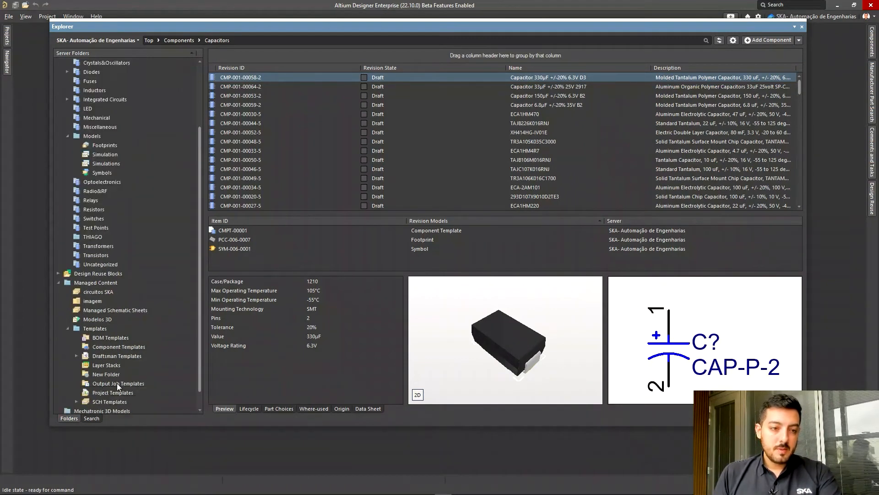
{"action": "left_click", "coordinate": [111, 327]}
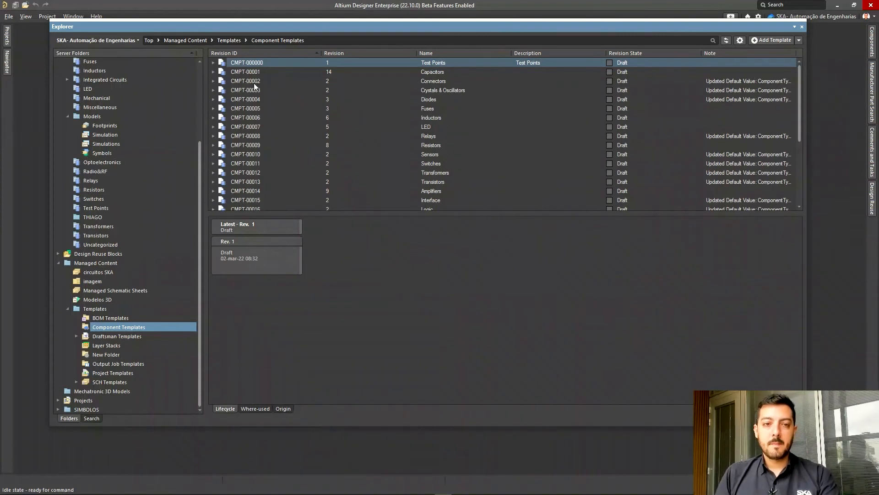
Step: Open the Capacitors component template CMPT-00001 for editing and close the Explorer
{"action": "left_click", "coordinate": [446, 81]}
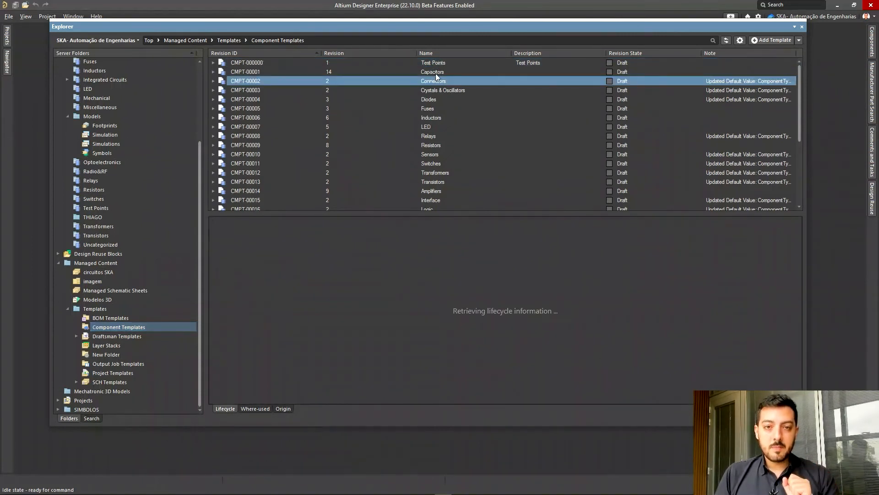
{"action": "left_click", "coordinate": [436, 73]}
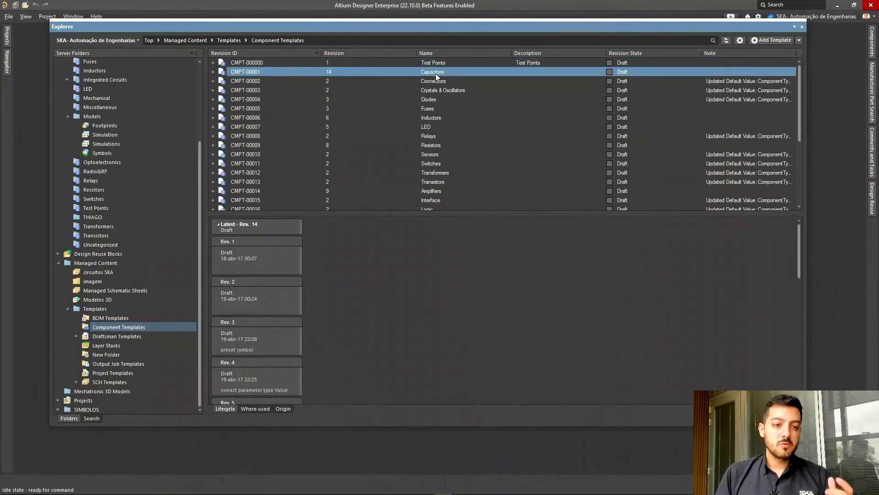
{"action": "right_click", "coordinate": [436, 73]}
{"action": "key", "text": "Escape"}
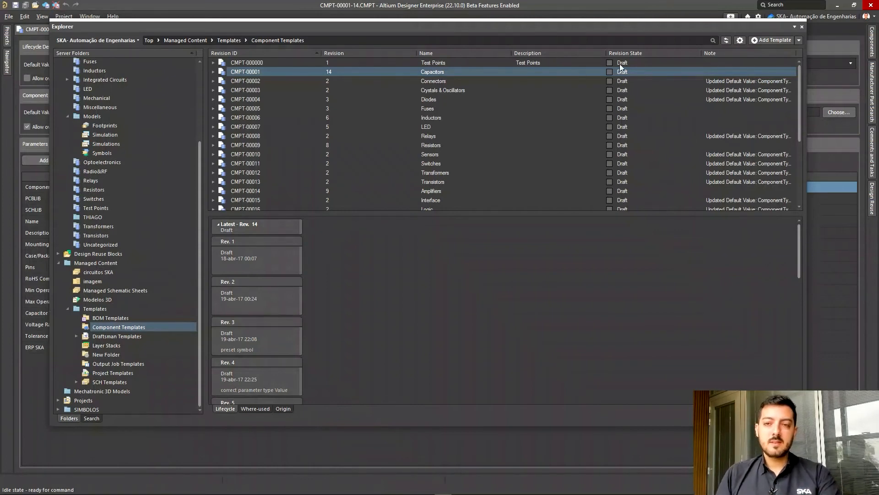
{"action": "left_click", "coordinate": [801, 28]}
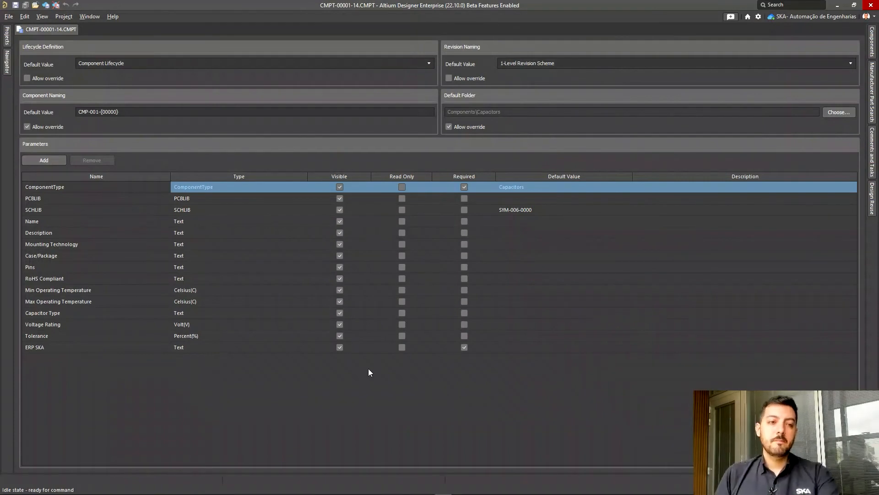
Step: Add a Text parameter named CAPACITANCIA to the template and make it required
{"action": "left_click", "coordinate": [279, 409]}
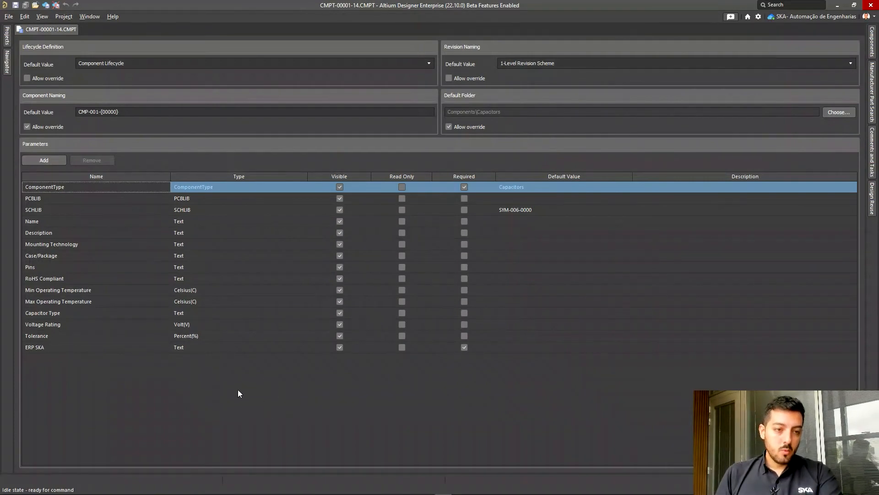
{"action": "left_click", "coordinate": [50, 160]}
{"action": "left_click", "coordinate": [64, 360]}
{"action": "left_click", "coordinate": [64, 359]}
{"action": "key", "text": "Caps_Lock"}
{"action": "key", "text": "Caps_Lock"}
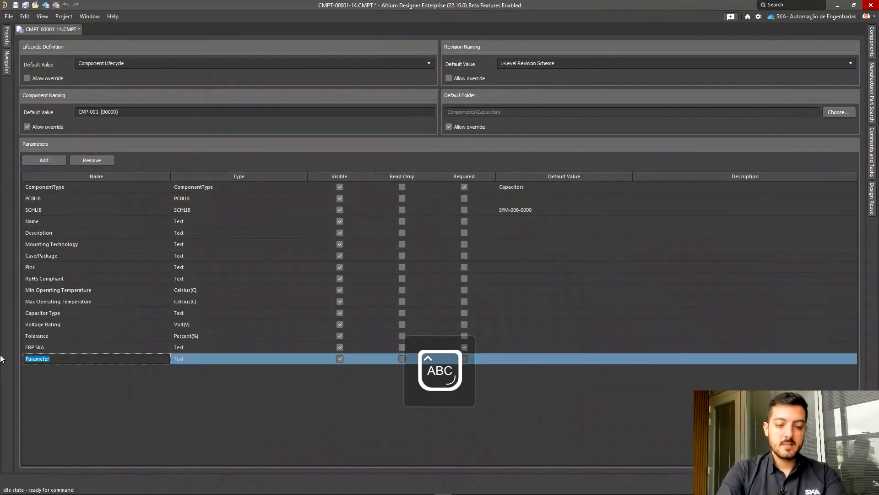
{"action": "type", "text": "CAPAC"}
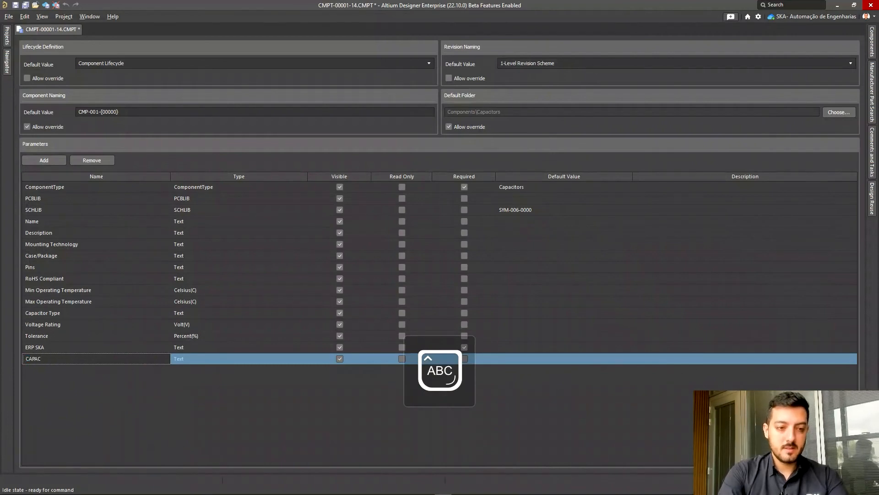
{"action": "type", "text": "ITANCIA"}
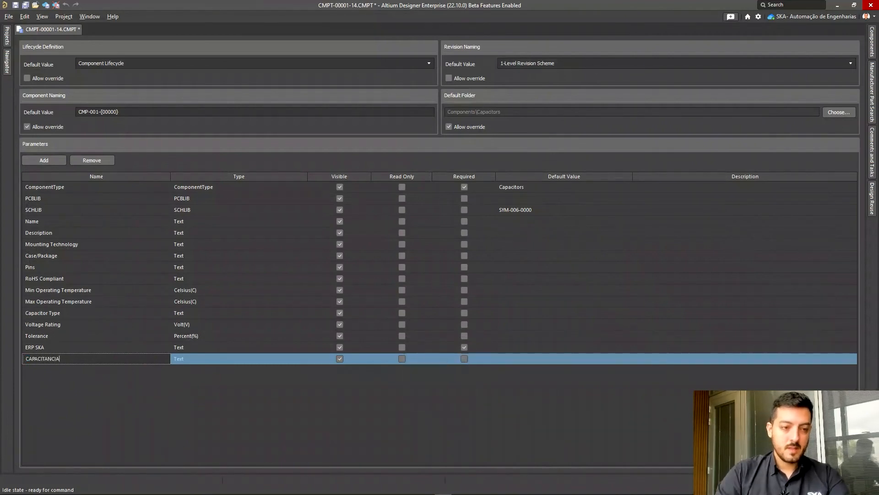
{"action": "key", "text": "Tab"}
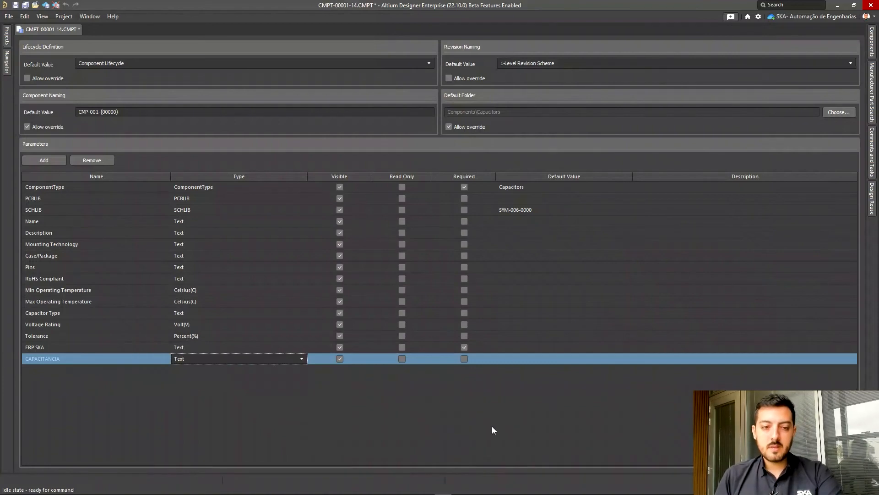
{"action": "left_click", "coordinate": [464, 358]}
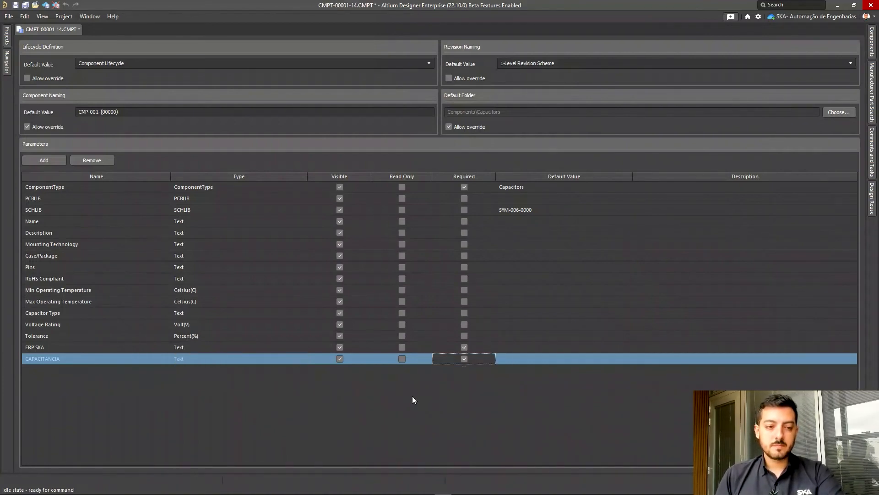
Step: Save the template to the server as revision 15 with the release note CAPACITANCIA, without updating related items
{"action": "left_click", "coordinate": [47, 6]}
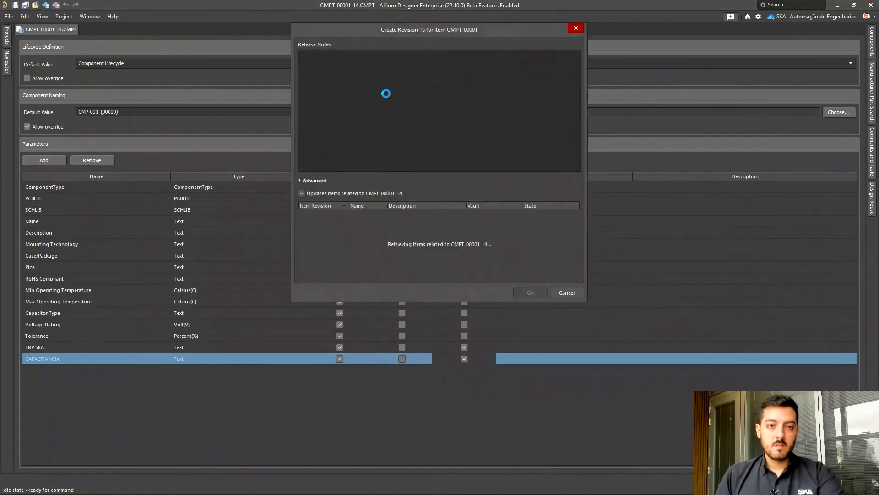
{"action": "left_click", "coordinate": [302, 193]}
{"action": "left_click", "coordinate": [348, 73]}
{"action": "type", "text": "CAPACITANCIA"}
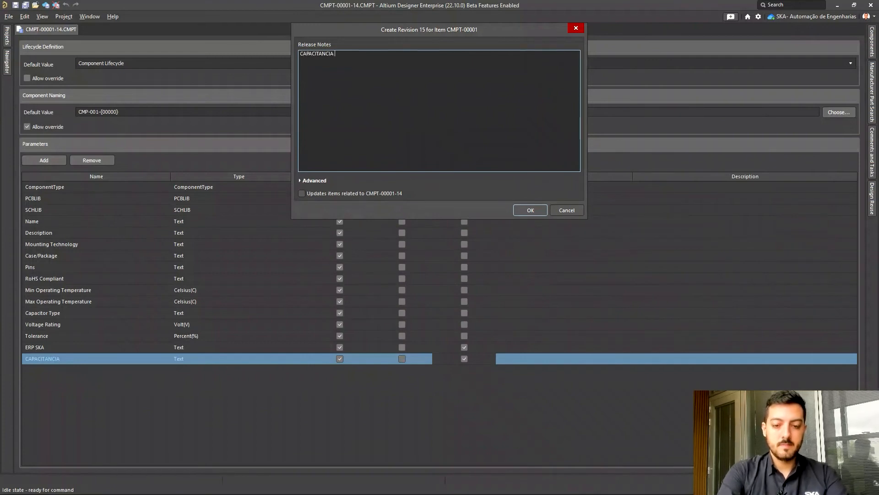
{"action": "left_click", "coordinate": [531, 210]}
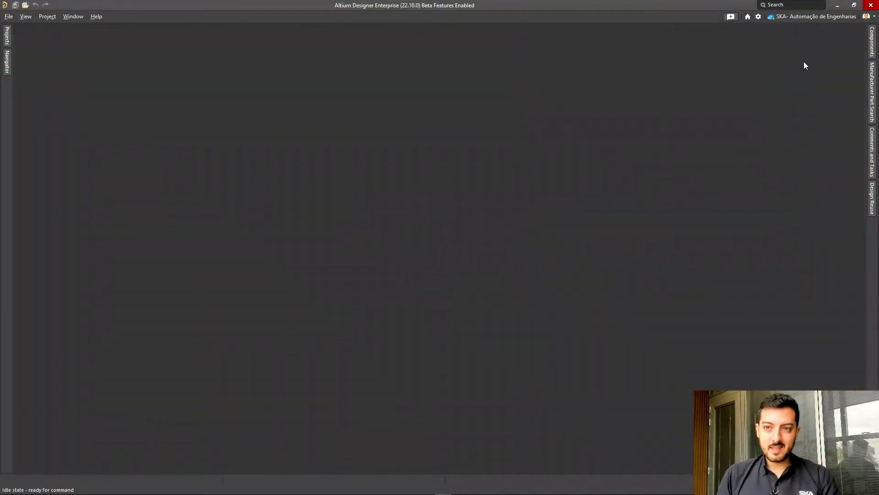
Step: Review the Parts Providers parameter import options in Preferences, examining how the manufacturer parameter Capacitance maps to CAPACITANCIA
{"action": "left_click", "coordinate": [759, 17]}
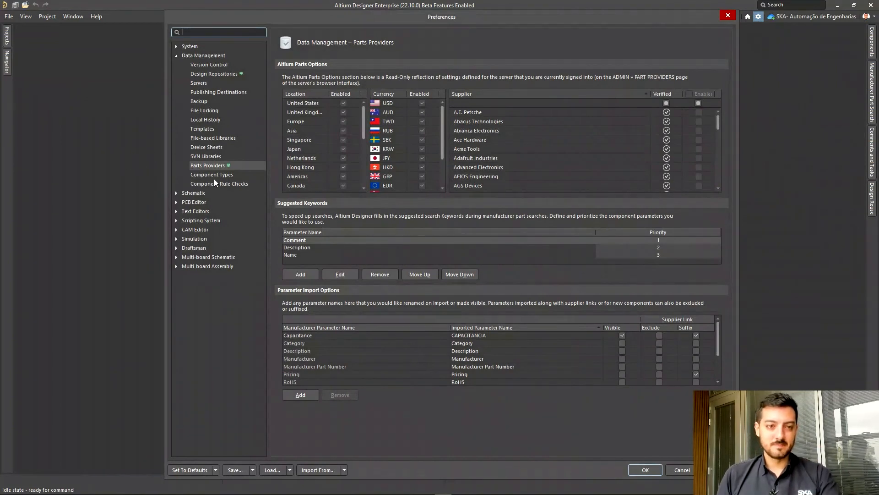
{"action": "left_click", "coordinate": [210, 166]}
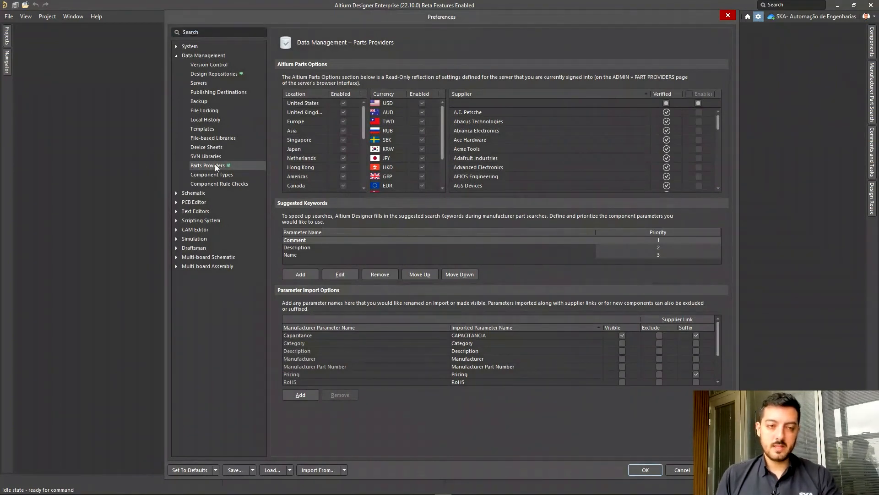
{"action": "scroll", "coordinate": [397, 337], "scroll_direction": "down", "scroll_amount": 2}
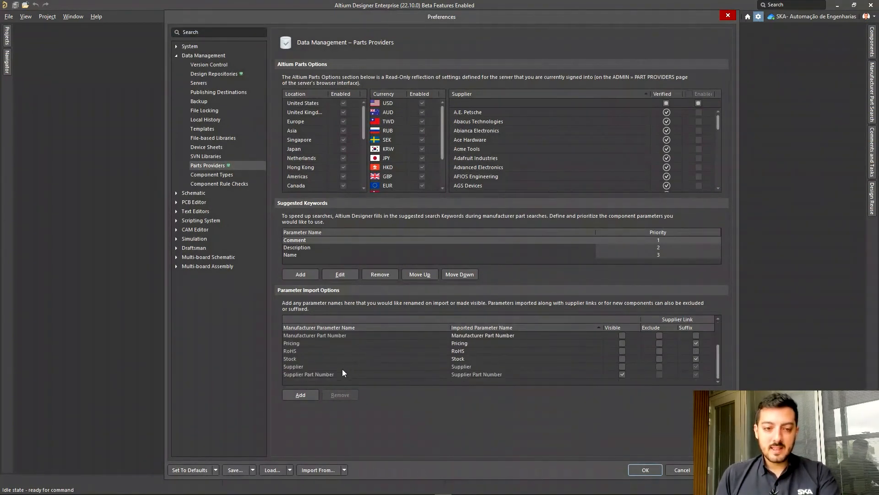
{"action": "left_click_drag", "start_coordinate": [718, 366], "coordinate": [713, 343]}
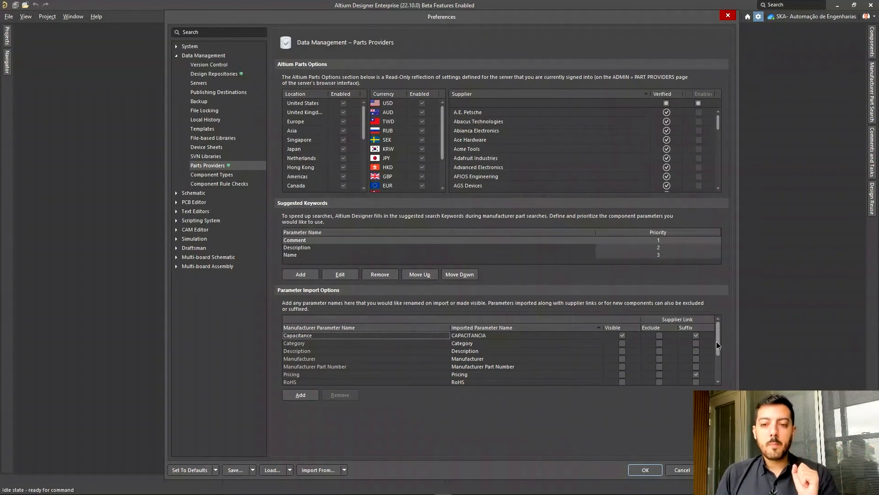
{"action": "left_click", "coordinate": [324, 336]}
{"action": "left_click", "coordinate": [324, 337]}
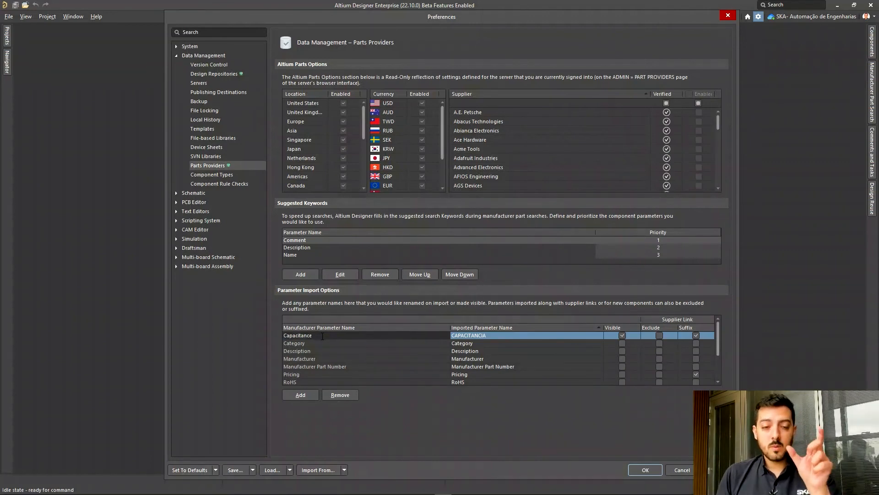
{"action": "left_click_drag", "start_coordinate": [319, 336], "coordinate": [282, 336]}
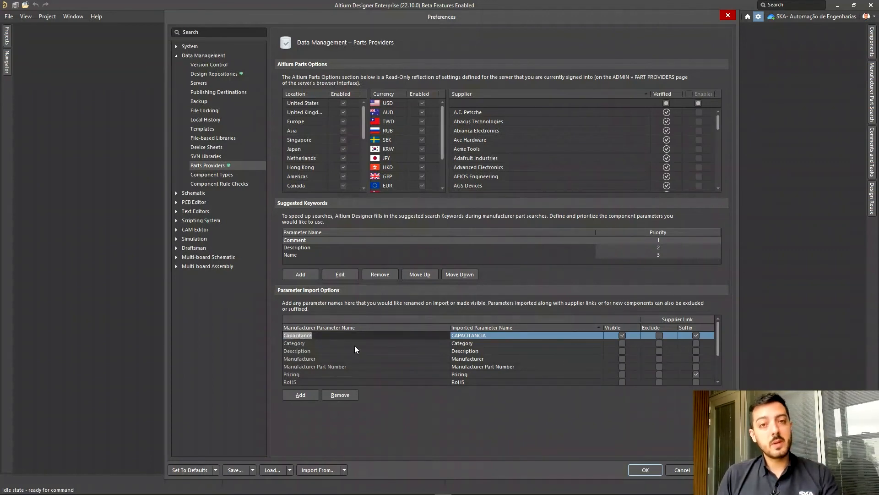
{"action": "left_click", "coordinate": [332, 336]}
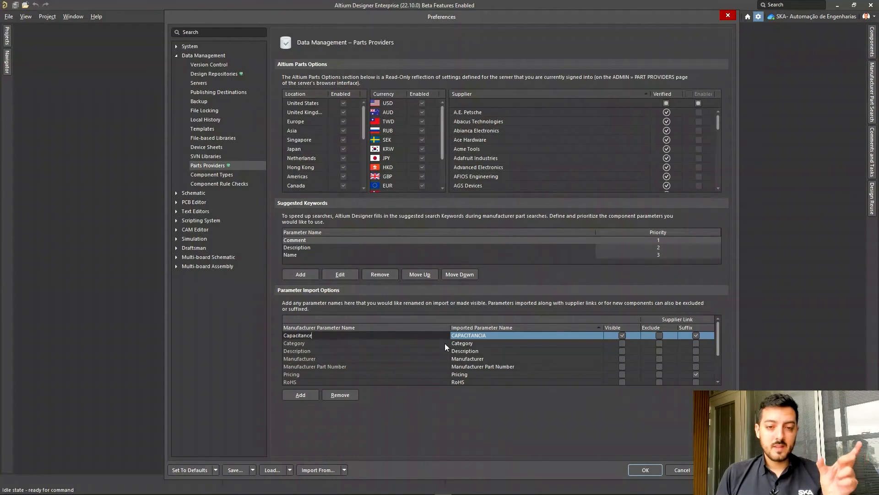
{"action": "left_click", "coordinate": [511, 335]}
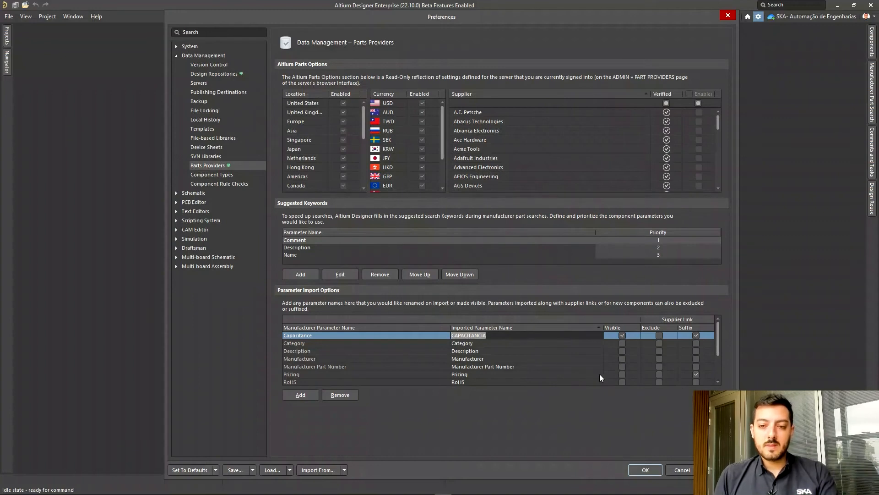
{"action": "left_click", "coordinate": [645, 470]}
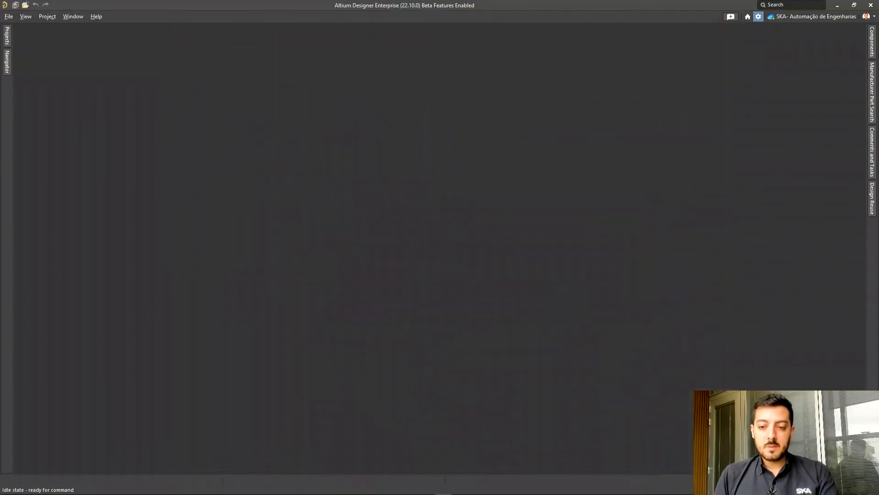
Step: Create a new component in the Capacitors folder of the server, close the Explorer and check its required CAPACITANCIA parameter
{"action": "left_click", "coordinate": [865, 489]}
{"action": "left_click", "coordinate": [865, 489]}
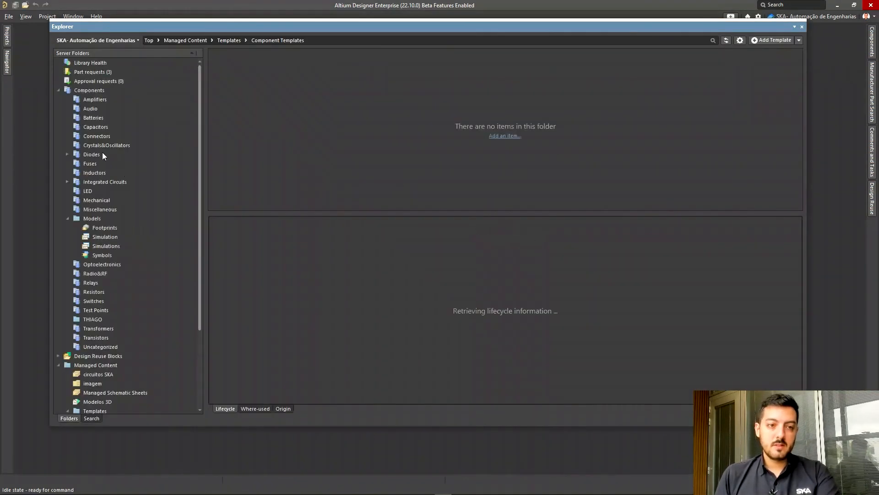
{"action": "key", "text": "Caps_Lock"}
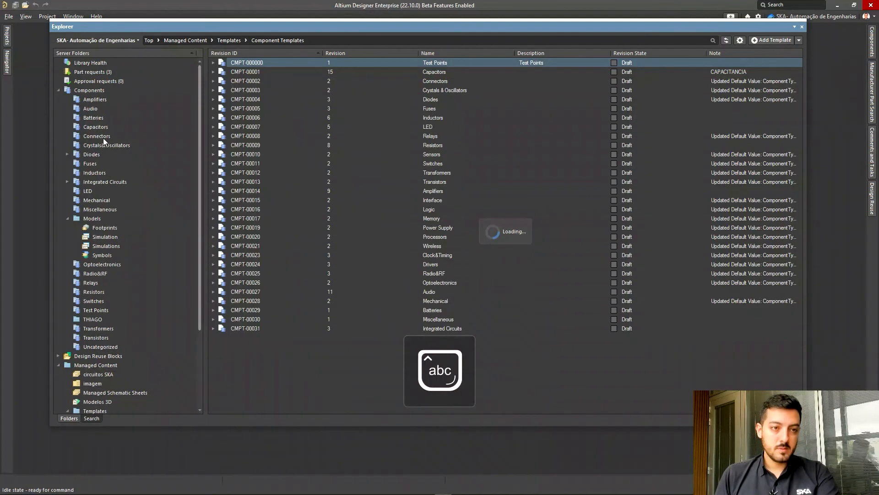
{"action": "left_click", "coordinate": [97, 125]}
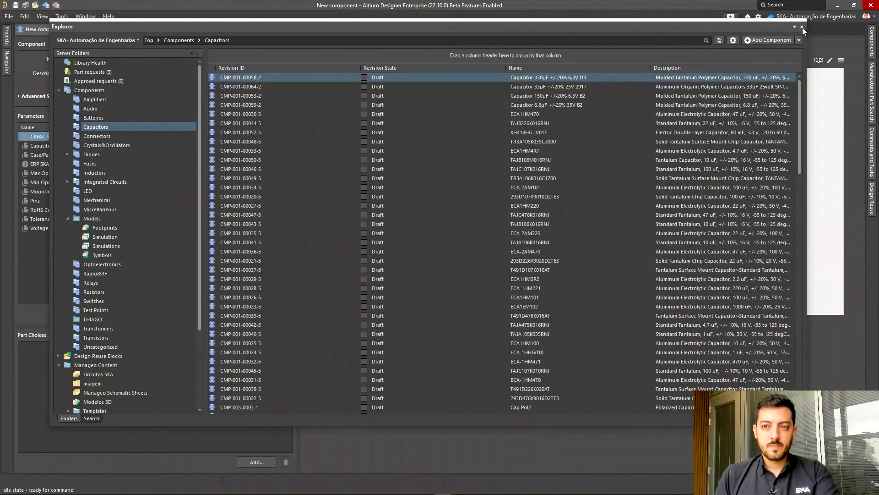
{"action": "left_click", "coordinate": [802, 27]}
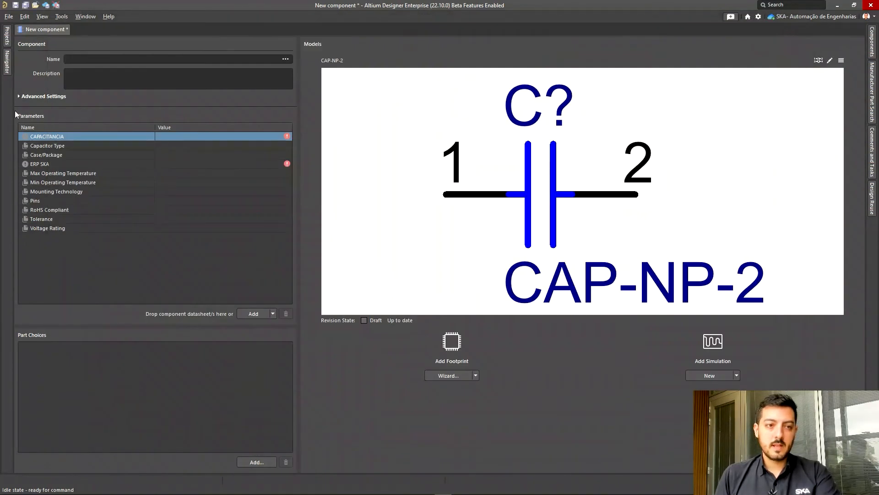
{"action": "left_click", "coordinate": [64, 137]}
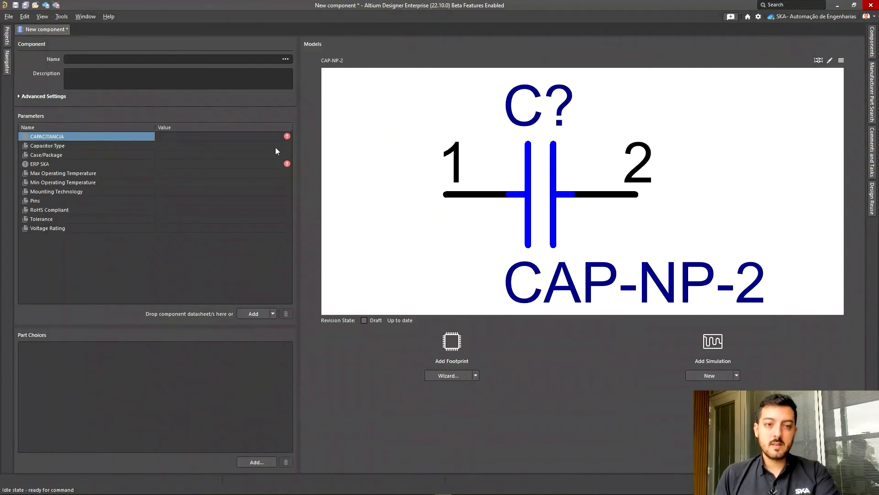
{"action": "left_click", "coordinate": [286, 137]}
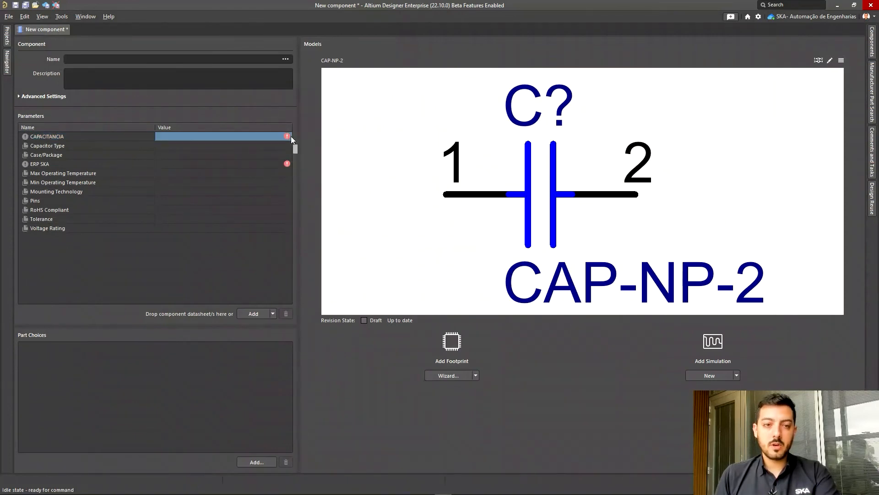
Step: Search the manufacturer's Passive Components for cap and choose the Panasonic EEE-1AA101WR as the component's data source
{"action": "left_click", "coordinate": [286, 60]}
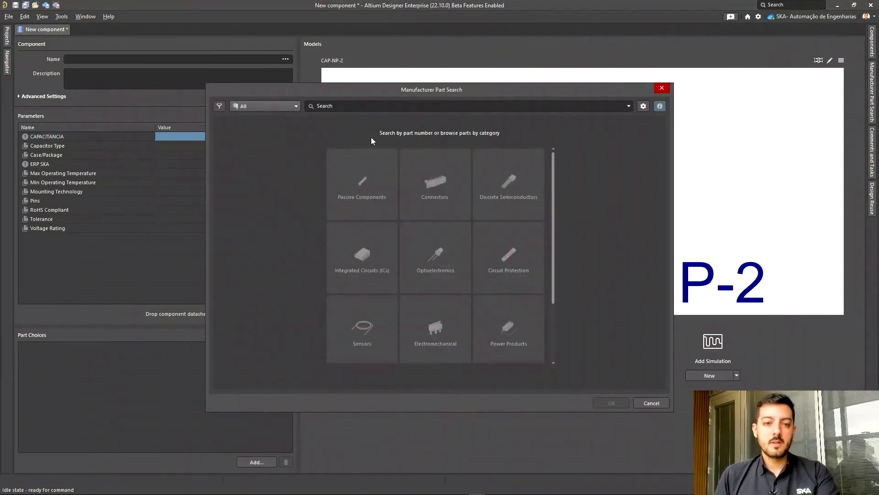
{"action": "left_click", "coordinate": [362, 183]}
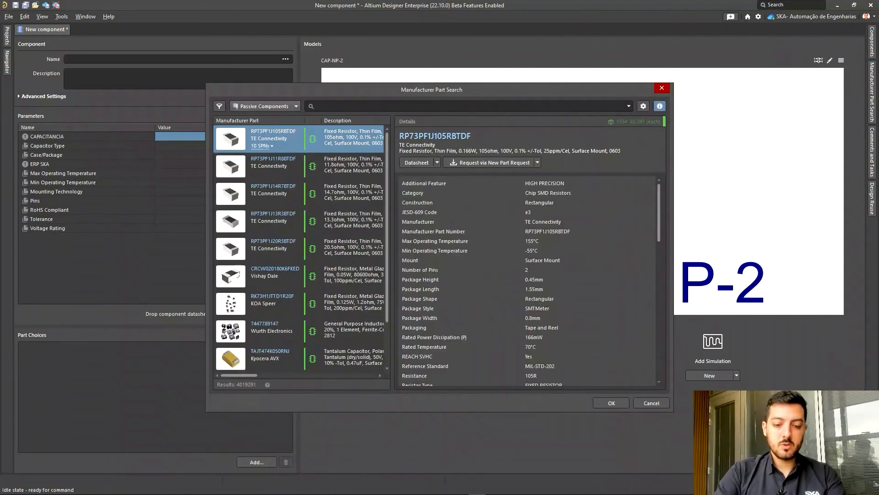
{"action": "key", "text": "Return"}
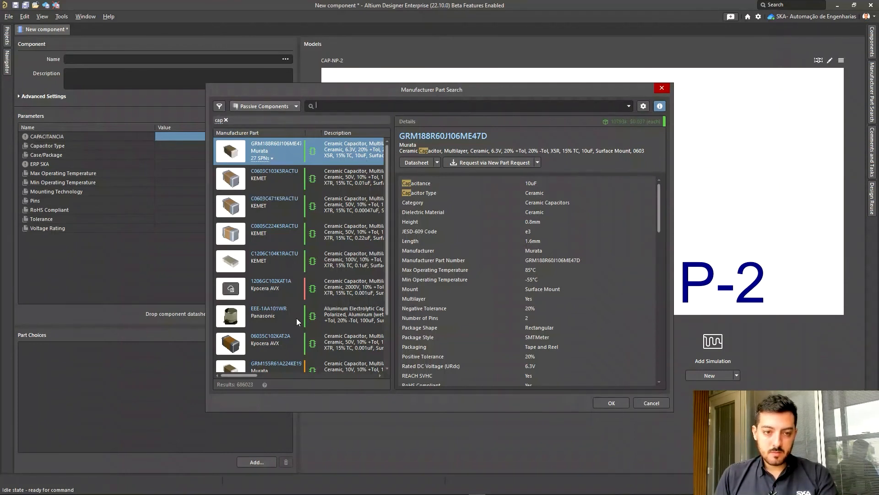
{"action": "left_click", "coordinate": [276, 322]}
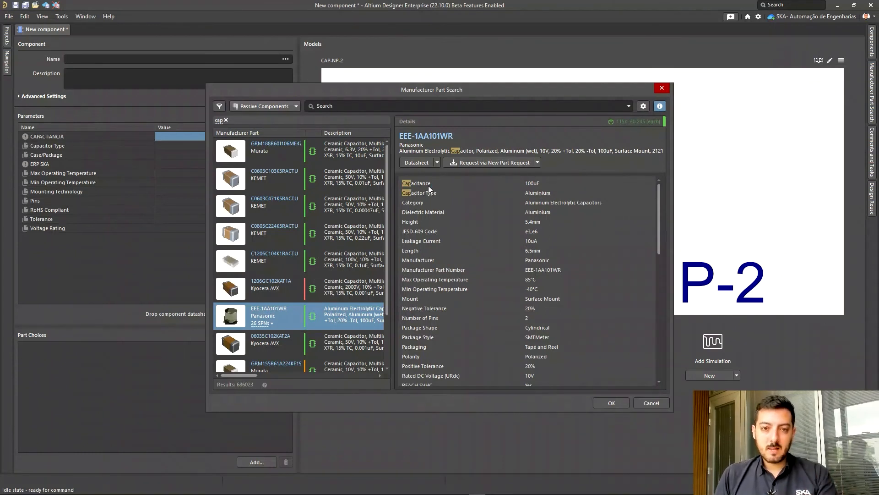
{"action": "left_click", "coordinate": [538, 183]}
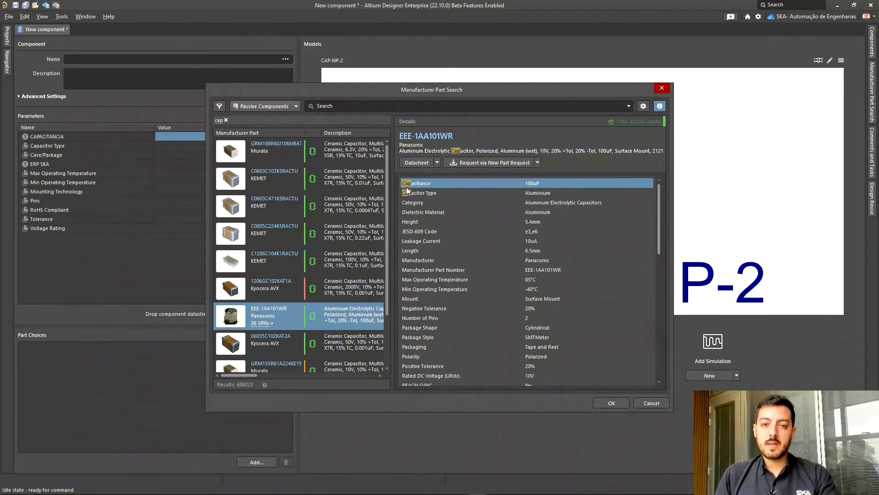
{"action": "key", "text": "ctrl"}
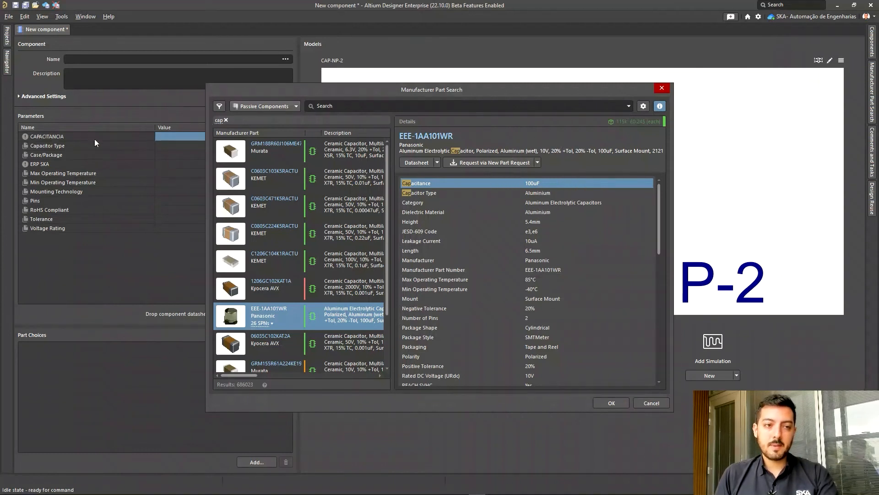
{"action": "left_click", "coordinate": [612, 403]}
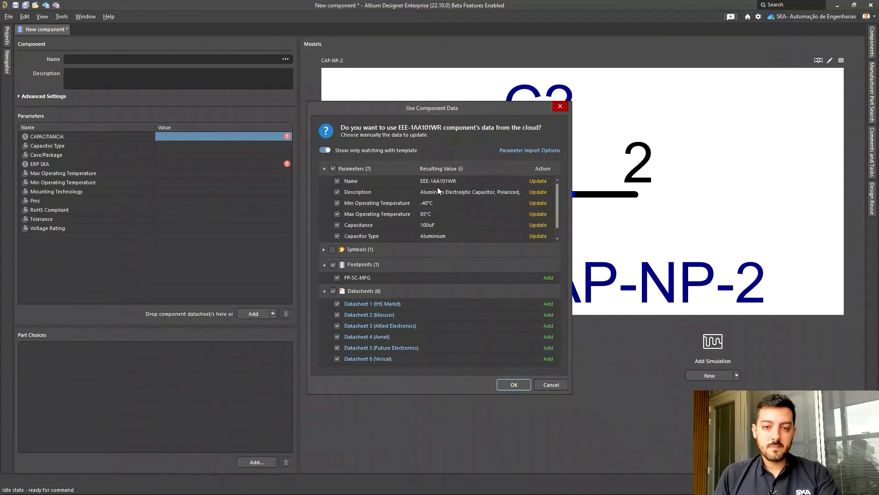
Step: Import the part's template-matching parameters, FP-SC-MFG footprint and datasheets without its symbol, and check the CAPACITANCIA value
{"action": "left_click", "coordinate": [373, 225]}
{"action": "left_click", "coordinate": [364, 223]}
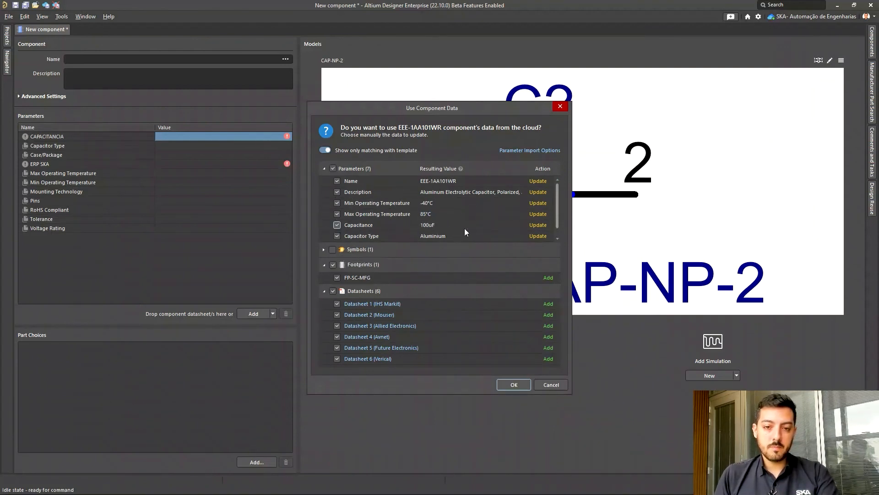
{"action": "left_click", "coordinate": [514, 384]}
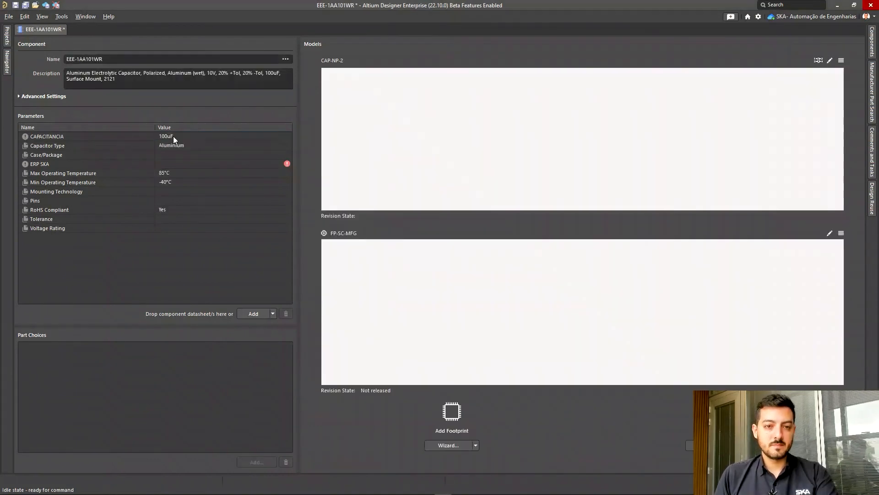
{"action": "left_click", "coordinate": [174, 137]}
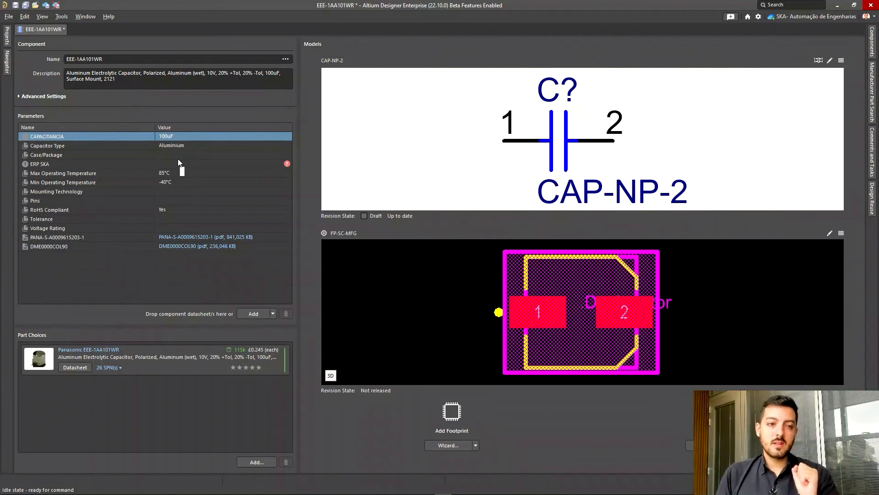
{"action": "left_click", "coordinate": [173, 135]}
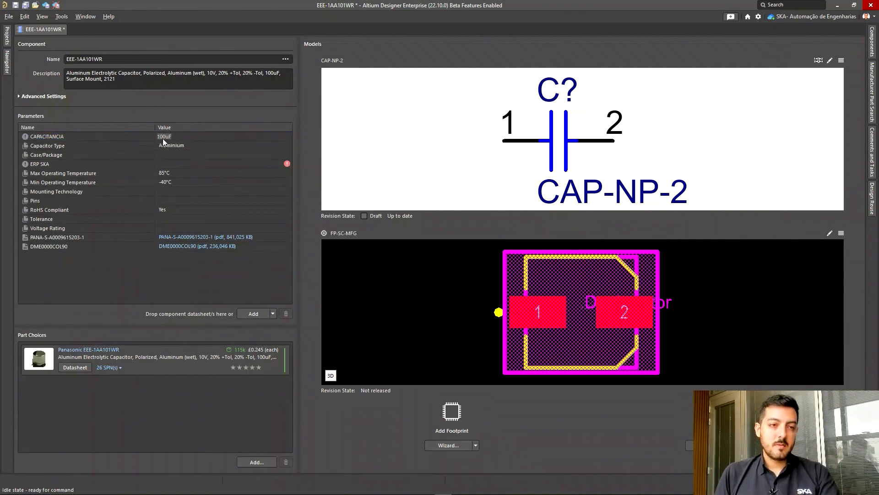
{"action": "left_click", "coordinate": [80, 138]}
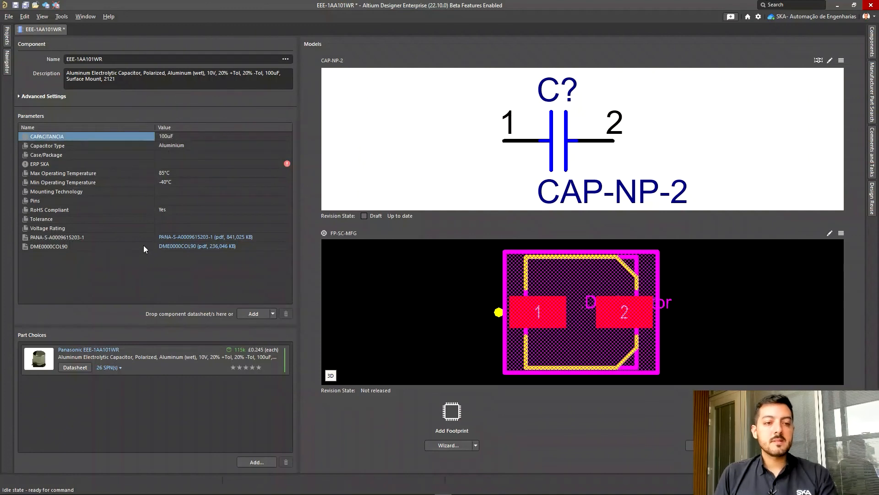
Step: Set the component's required ERP SKA parameter to SKA_371821
{"action": "left_click", "coordinate": [223, 163]}
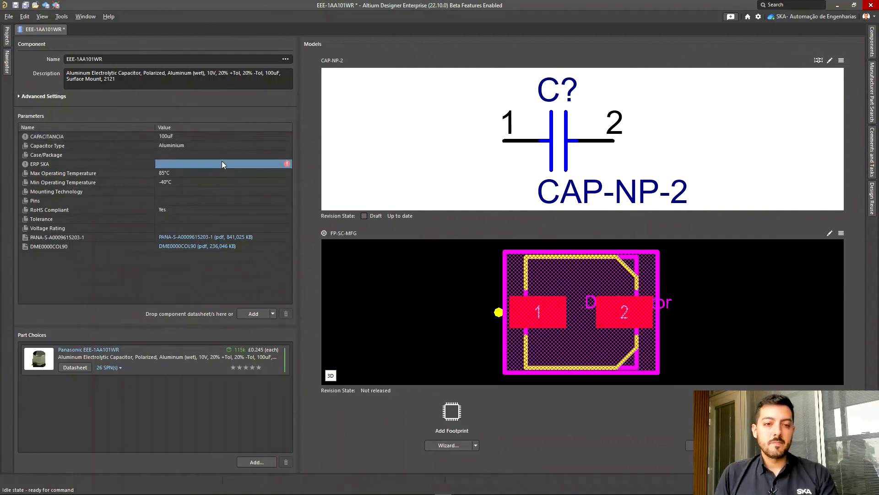
{"action": "type", "text": "ska"}
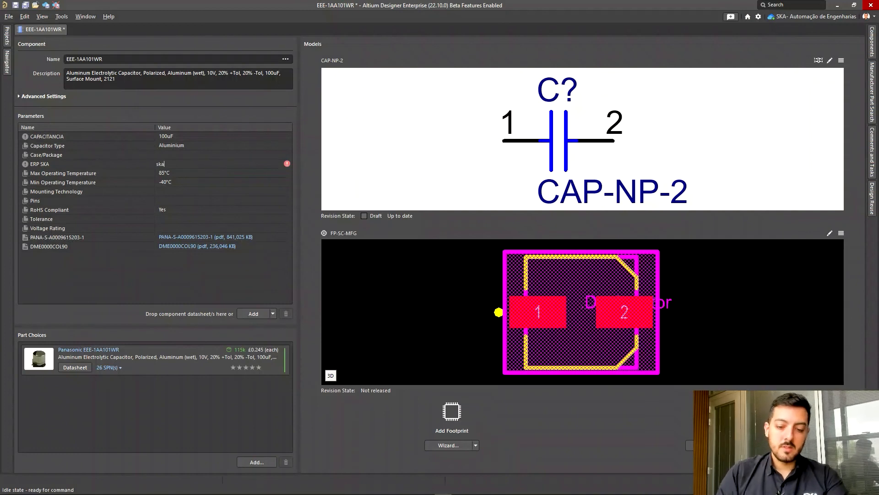
{"action": "key", "text": "BackSpace"}
{"action": "key", "text": "BackSpace"}
{"action": "key", "text": "BackSpace"}
{"action": "key", "text": "Caps_Lock"}
{"action": "type", "text": "SKA"}
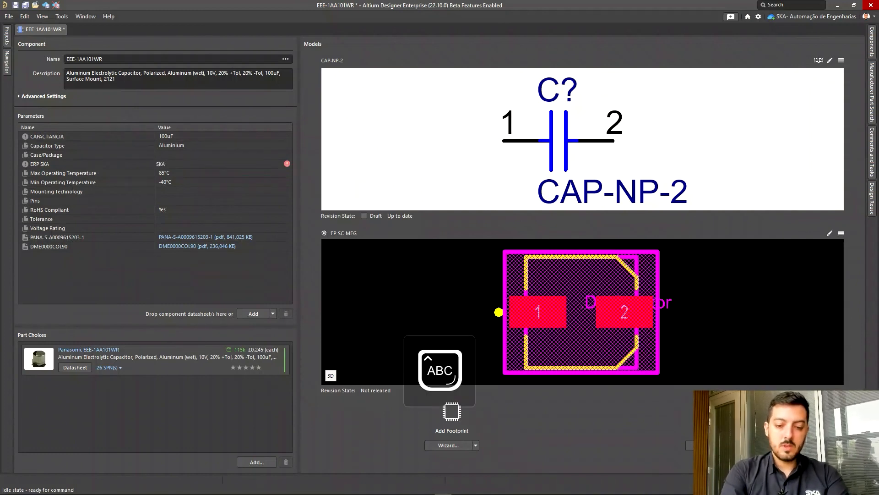
{"action": "type", "text": "_371821"}
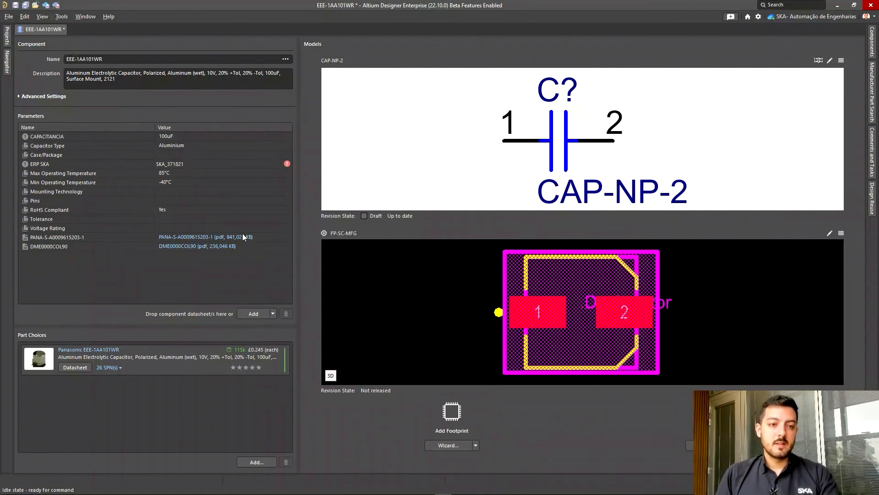
{"action": "left_click", "coordinate": [231, 202]}
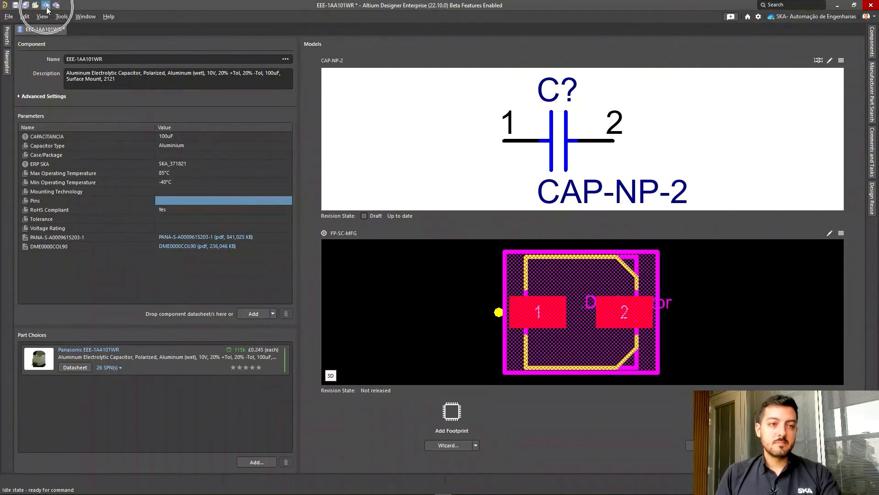